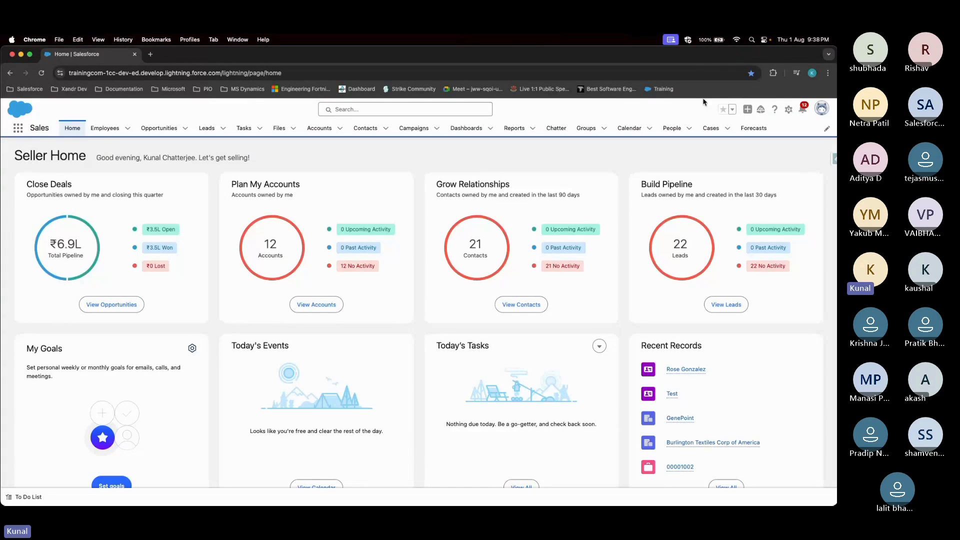
Open Setup from the gear menu in a new browser tab
left_click(790, 111)
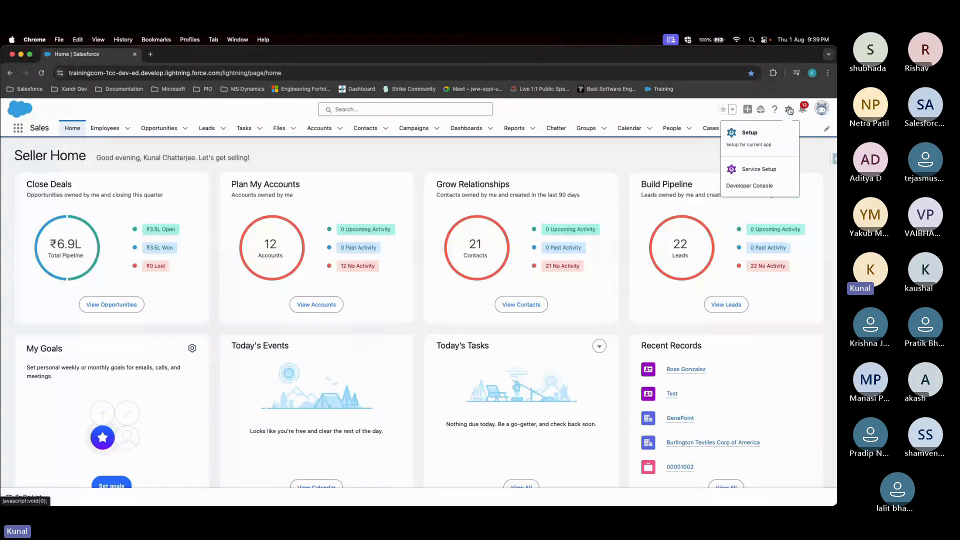
left_click(761, 132)
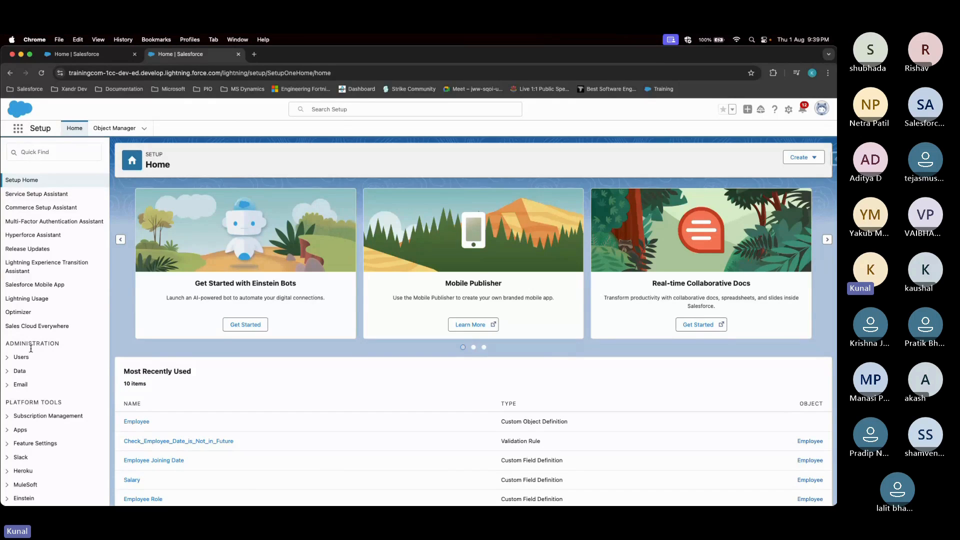
scroll(30, 365, "down", 3)
scroll(30, 365, "down", 5)
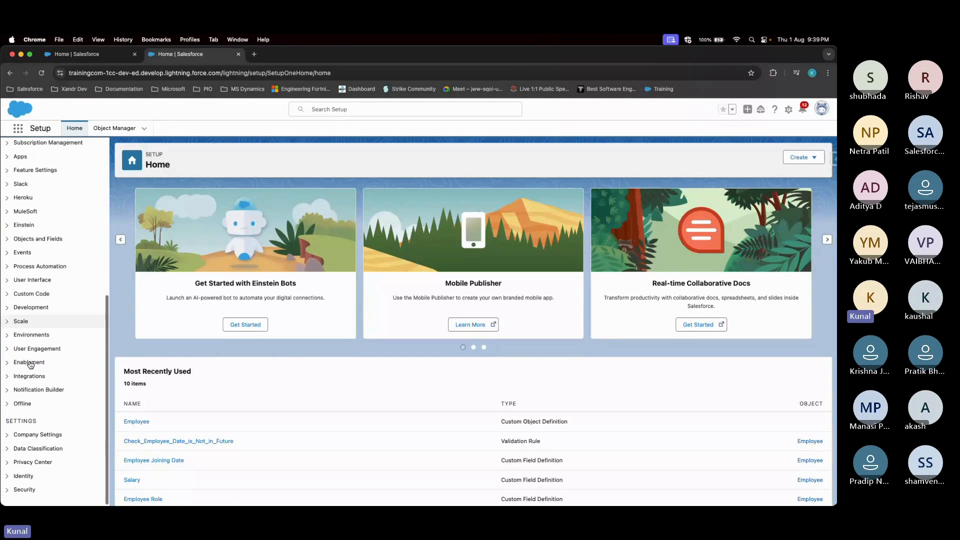
scroll(50, 268, "up", 5)
scroll(52, 269, "up", 1)
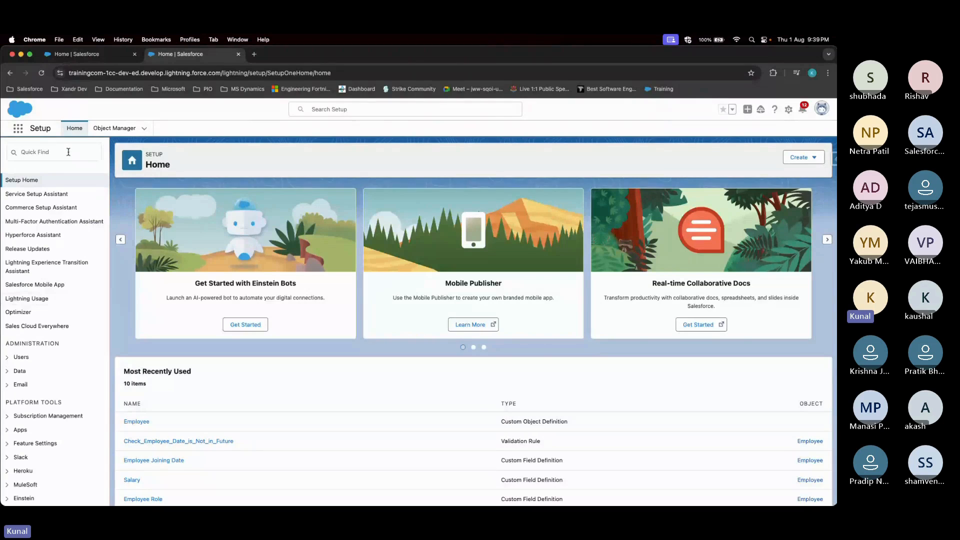
Expand Administration > Users in the Setup navigation
left_click(68, 152)
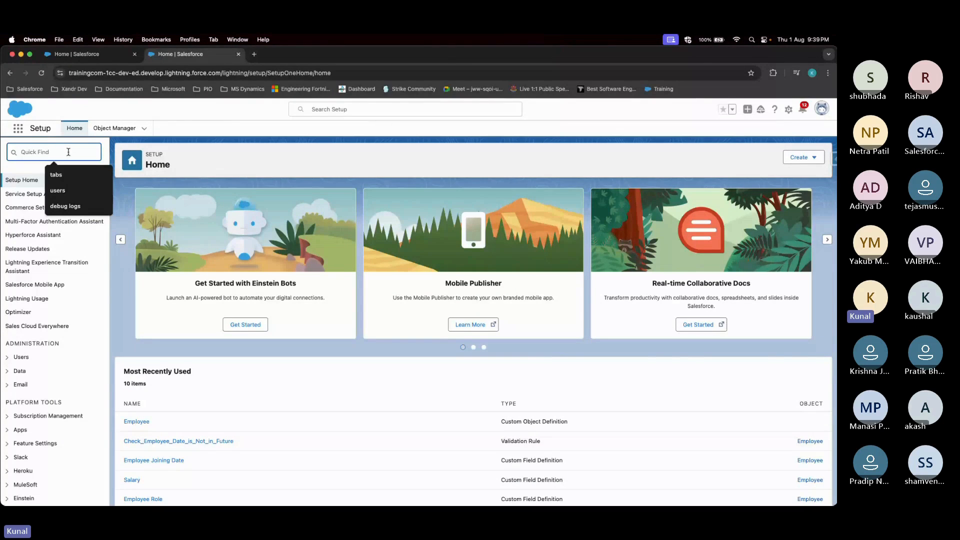
left_click(213, 126)
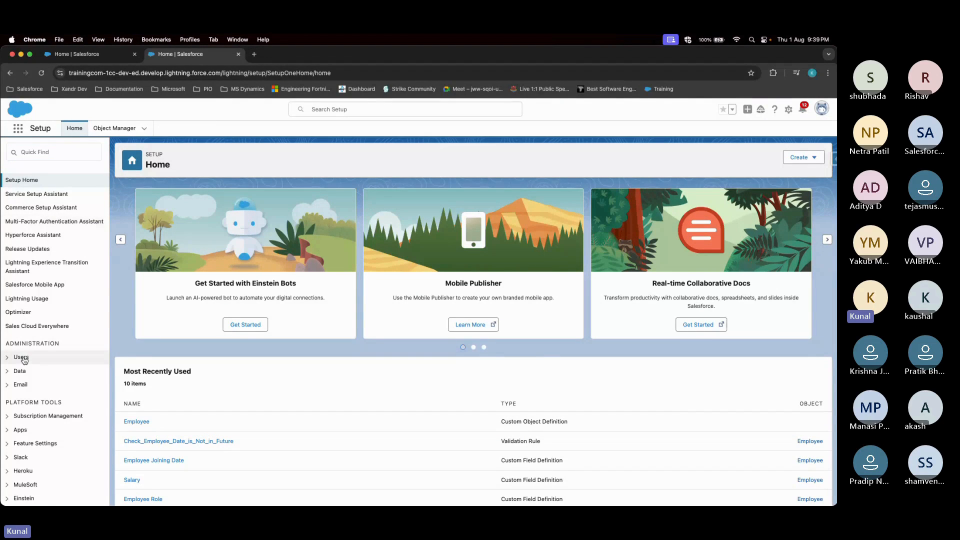
scroll(22, 350, "down", 1)
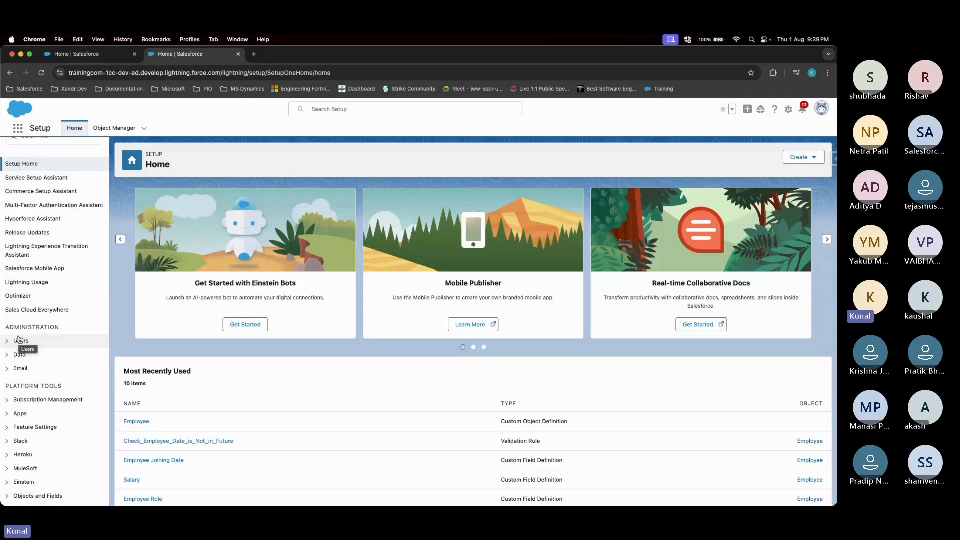
scroll(19, 339, "up", 1)
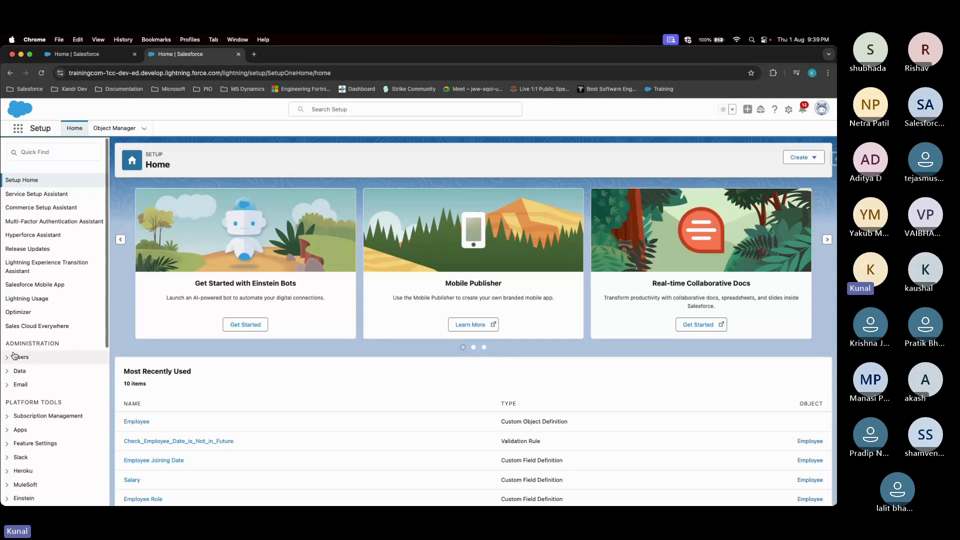
left_click(7, 357)
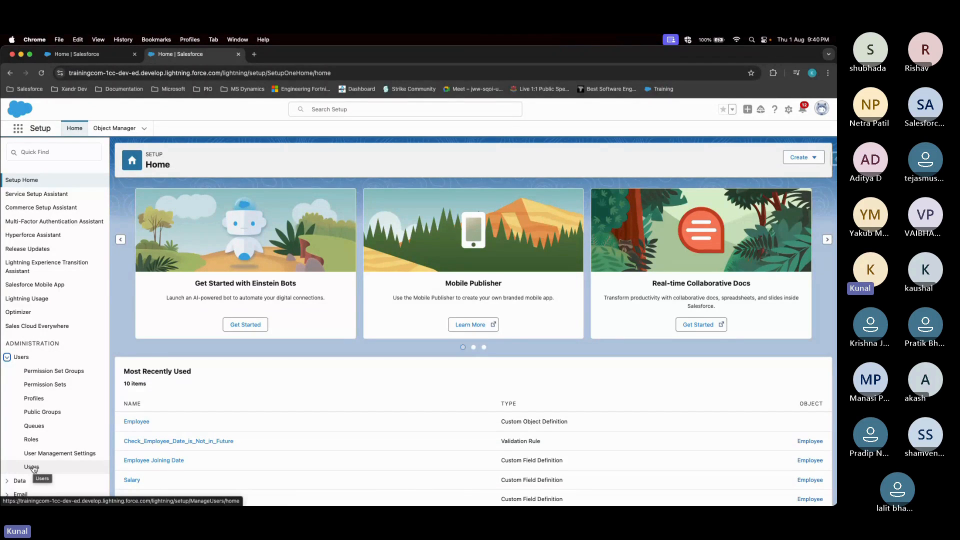
Go to the All Users list and start a New User
left_click(32, 467)
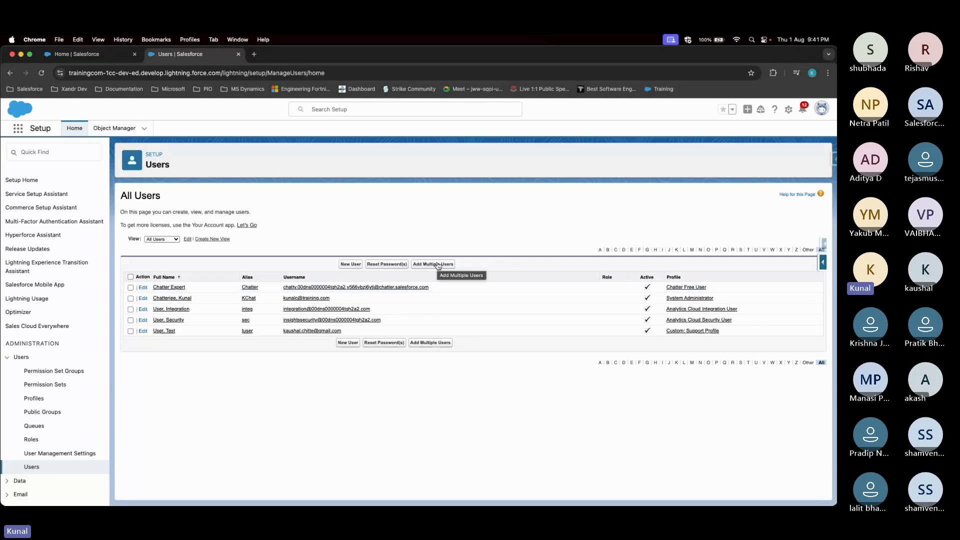
left_click(349, 265)
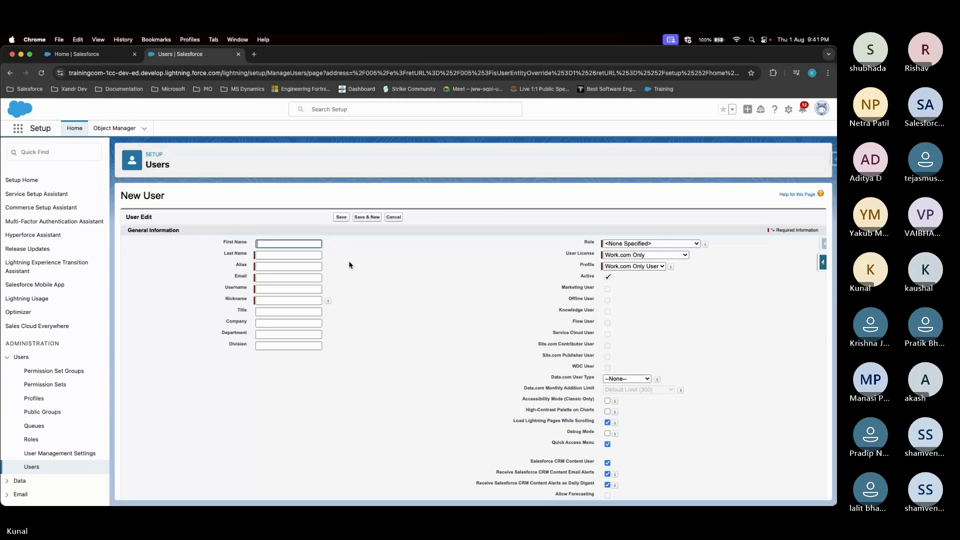
Look over the blank New User form and put the cursor in First Name
scroll(349, 265, "down", 1)
scroll(387, 322, "down", 5)
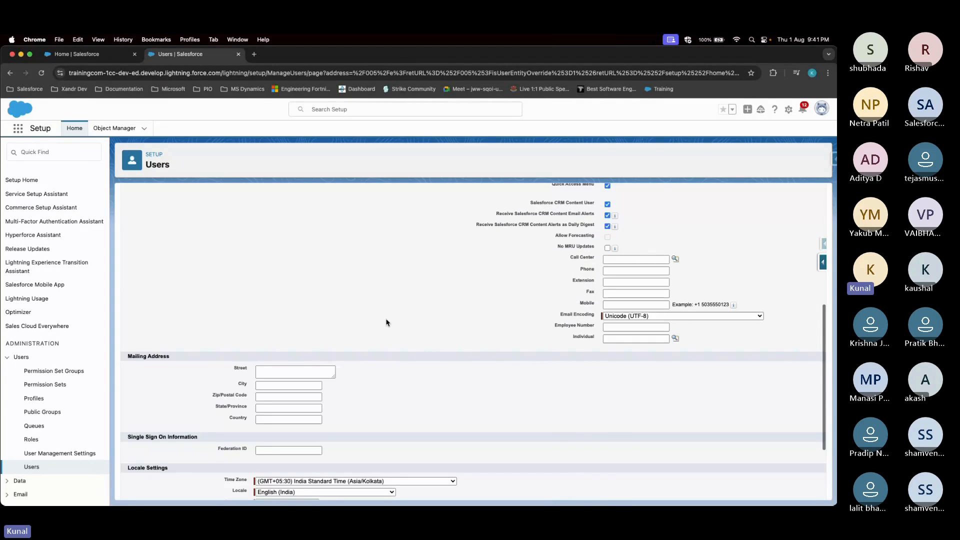
scroll(386, 322, "up", 6)
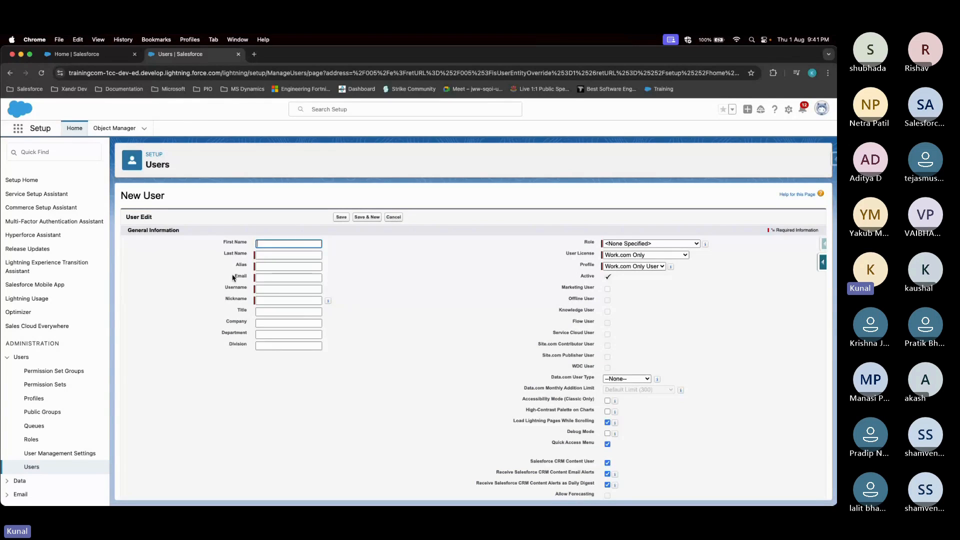
left_click(253, 244)
left_click(253, 244)
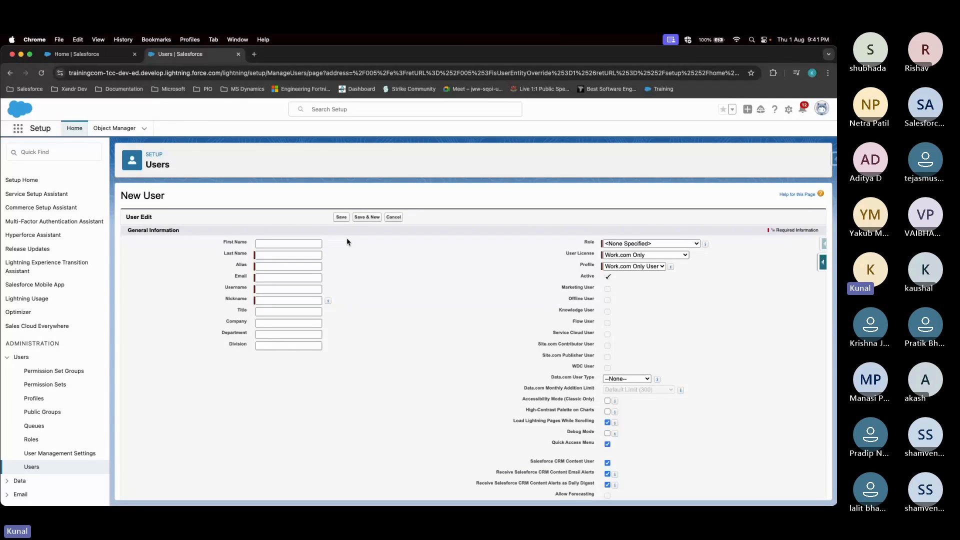
left_click(261, 258)
left_click(371, 266)
left_click(279, 243)
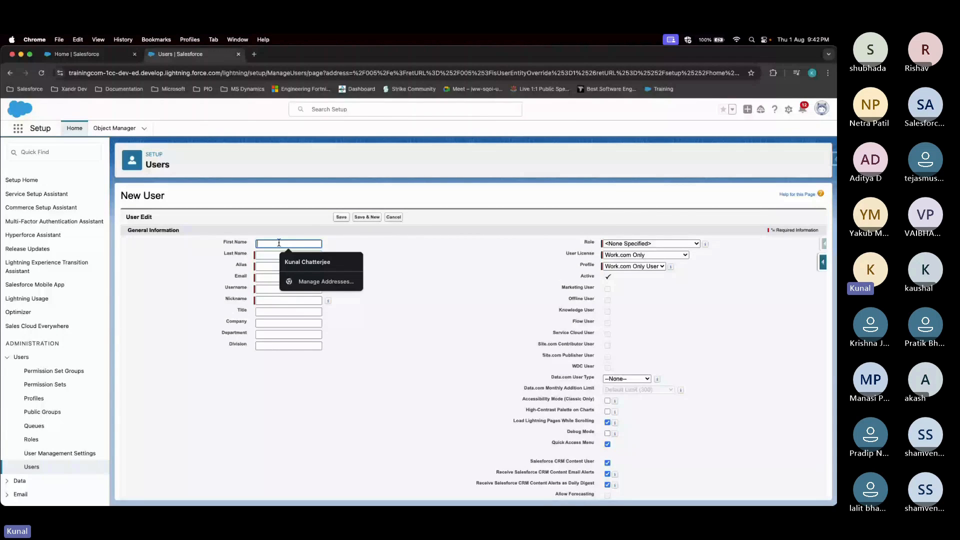
Enter the user's first and last name so the Alias auto-fills
left_click(277, 255)
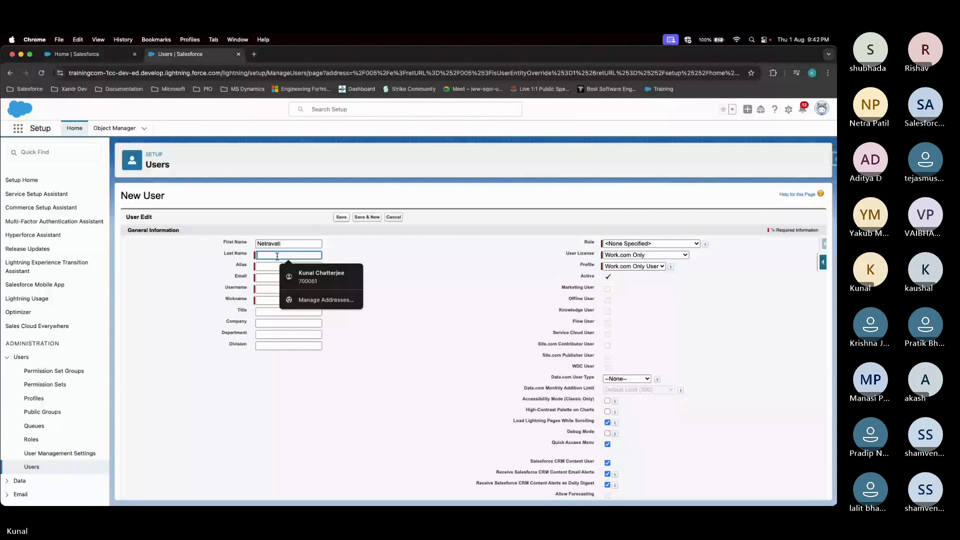
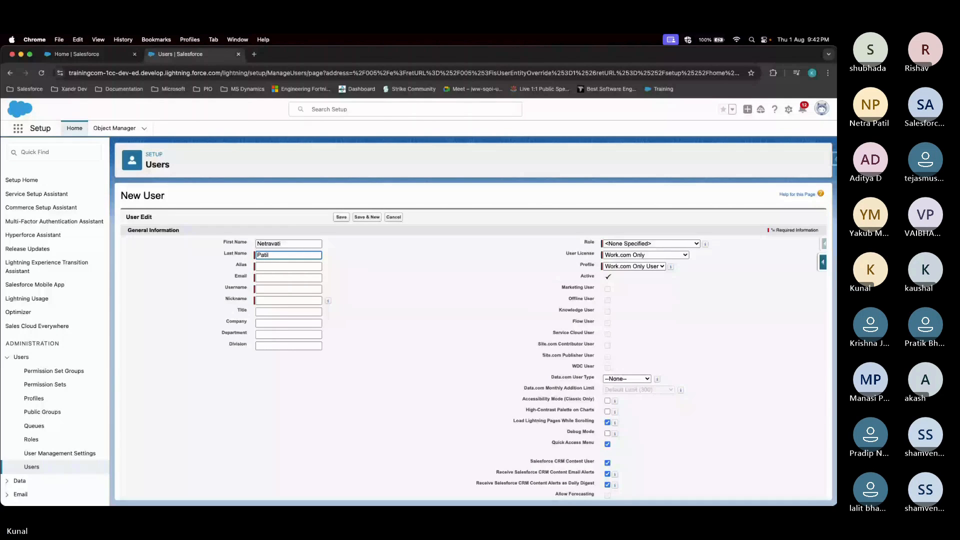
left_click(336, 273)
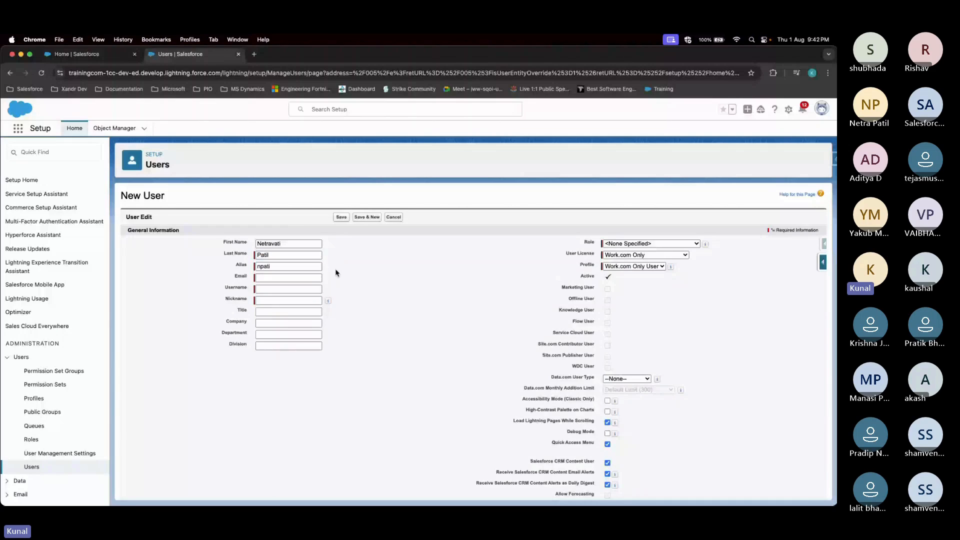
double_click(248, 267)
left_click(289, 265)
double_click(241, 266)
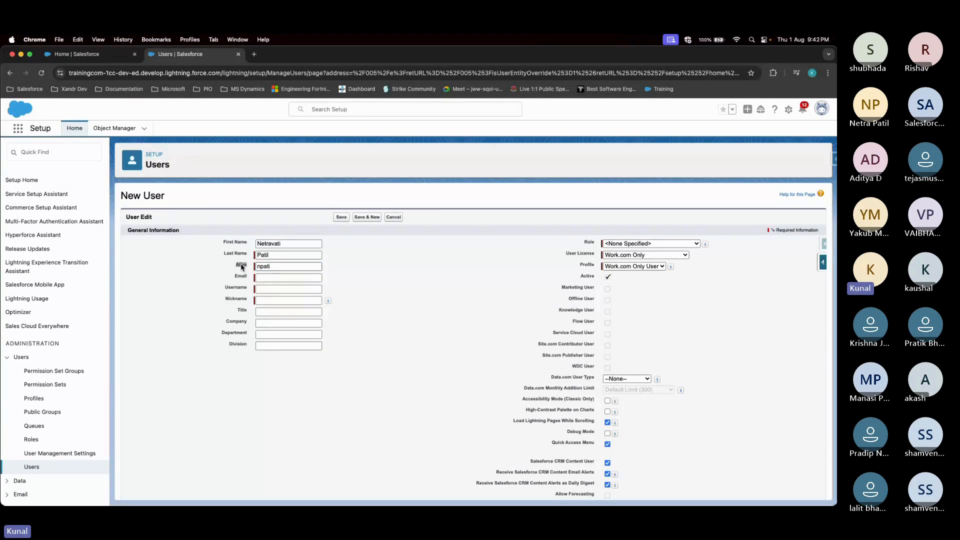
Enter the user's e-mail address so Username and Nickname auto-fill
left_click(269, 278)
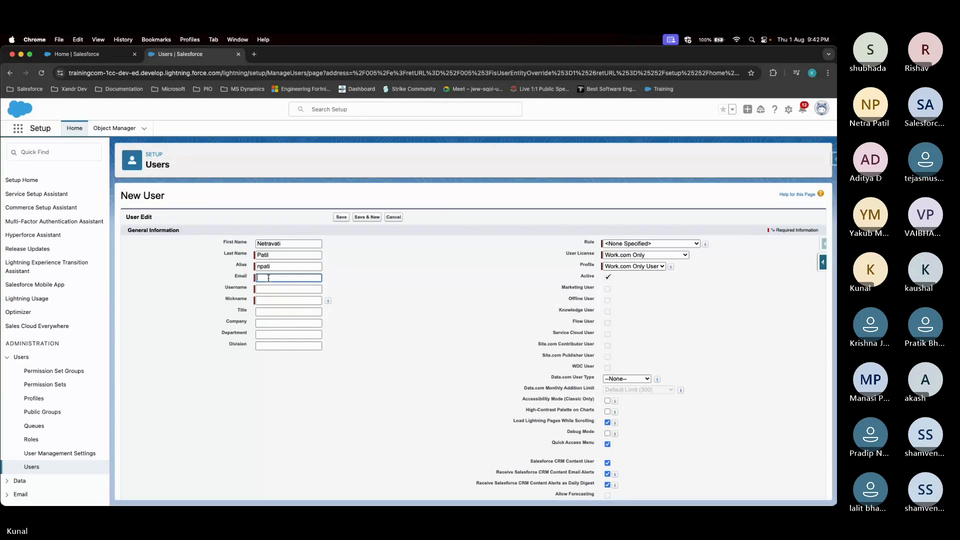
left_click(269, 279)
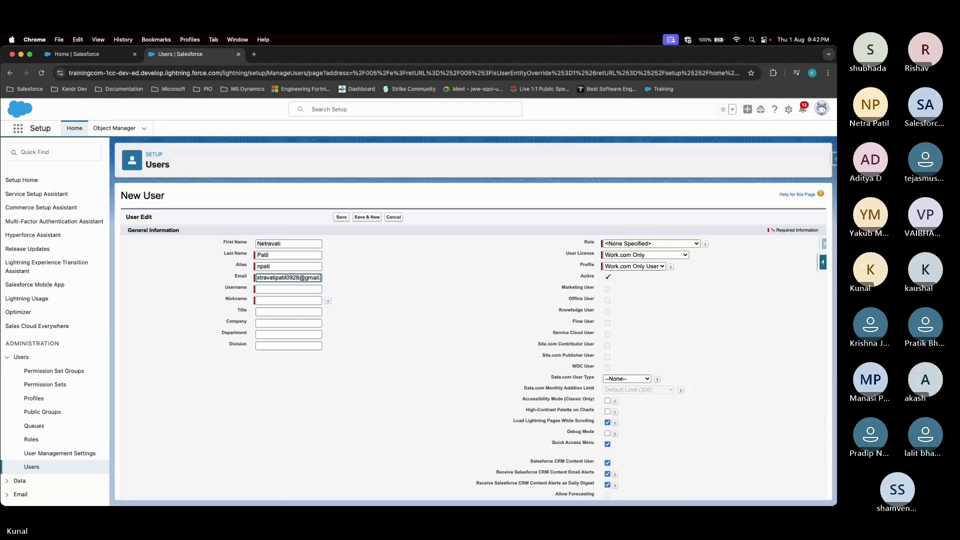
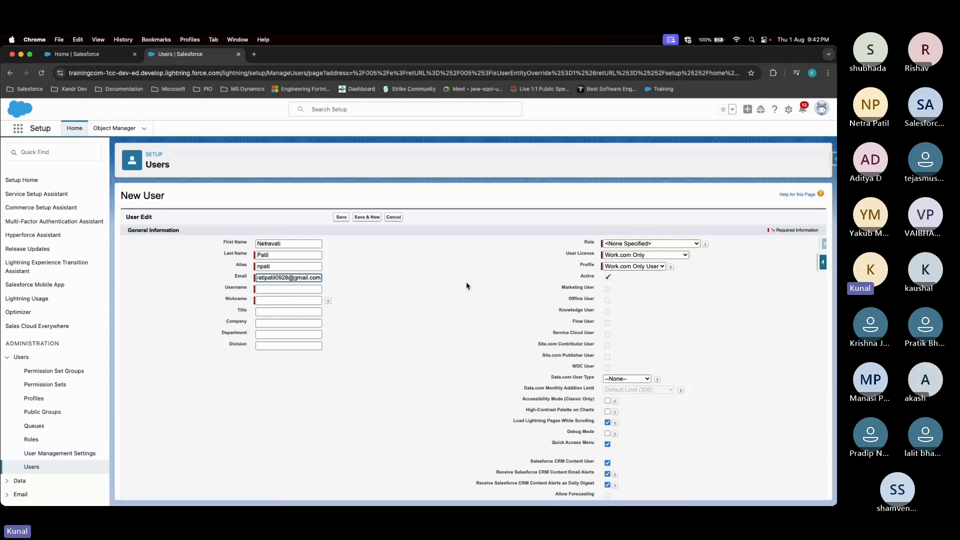
left_click(390, 301)
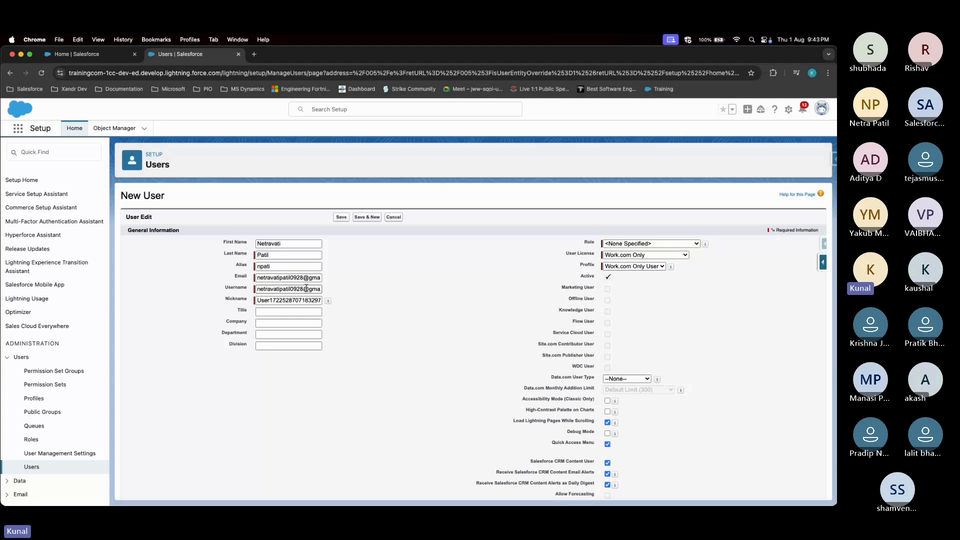
Edit the Username: drop the digits before @ and change the gmail domain to 'training'
left_click(245, 279)
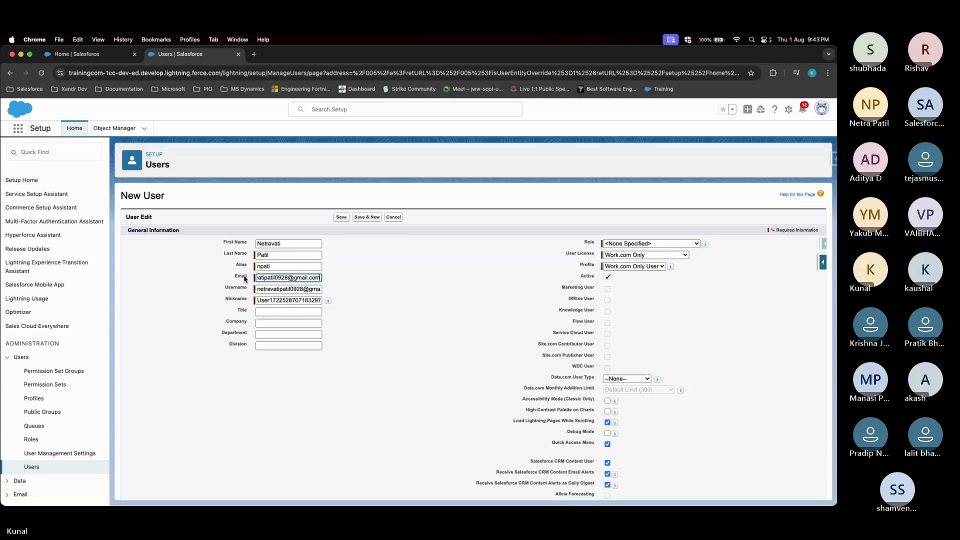
left_click(434, 284)
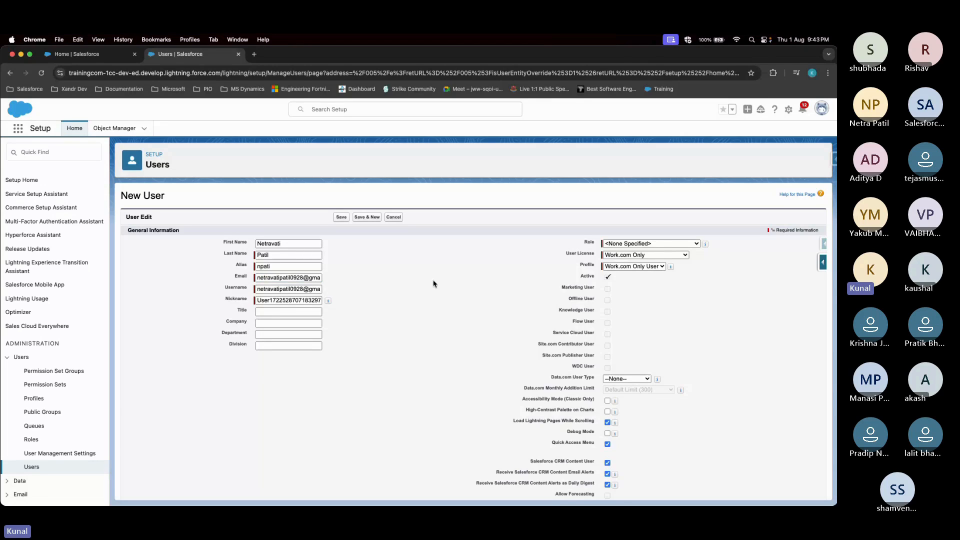
left_click(280, 290)
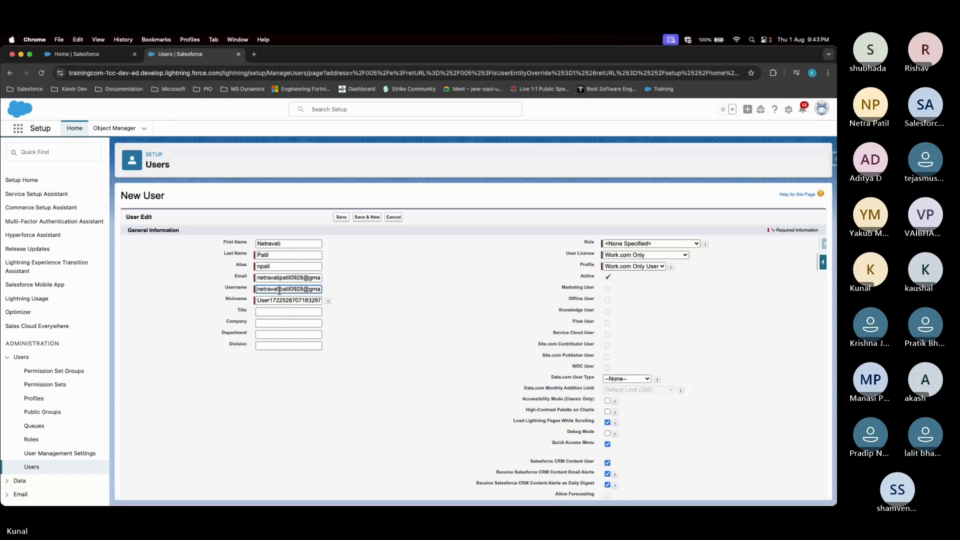
left_click(307, 277)
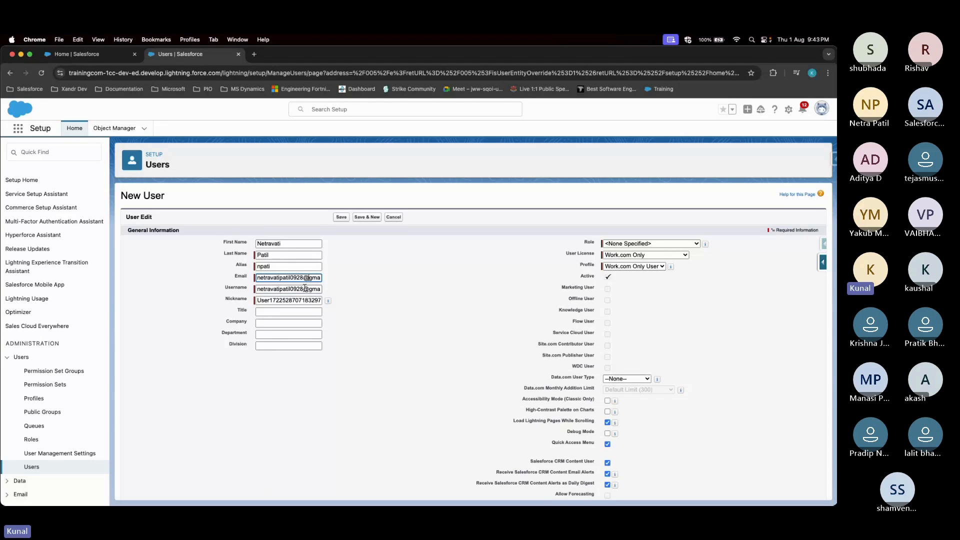
left_click(305, 289)
left_click(314, 289)
left_click_drag(306, 289, 318, 287)
left_click(287, 289)
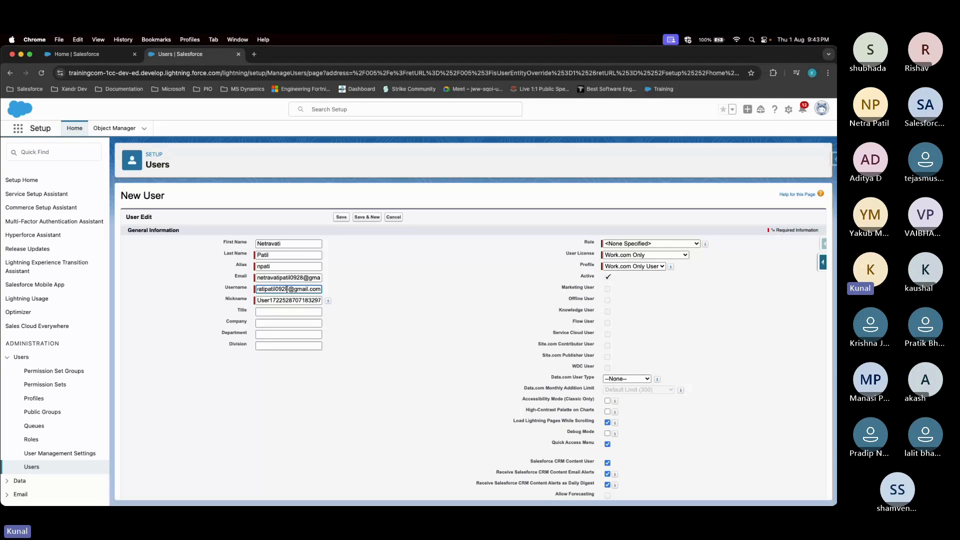
key("BackSpace")
key("BackSpace")
key("BackSpace")
key("BackSpace")
scroll(281, 289, "left", 1)
double_click(300, 289)
type("training.c")
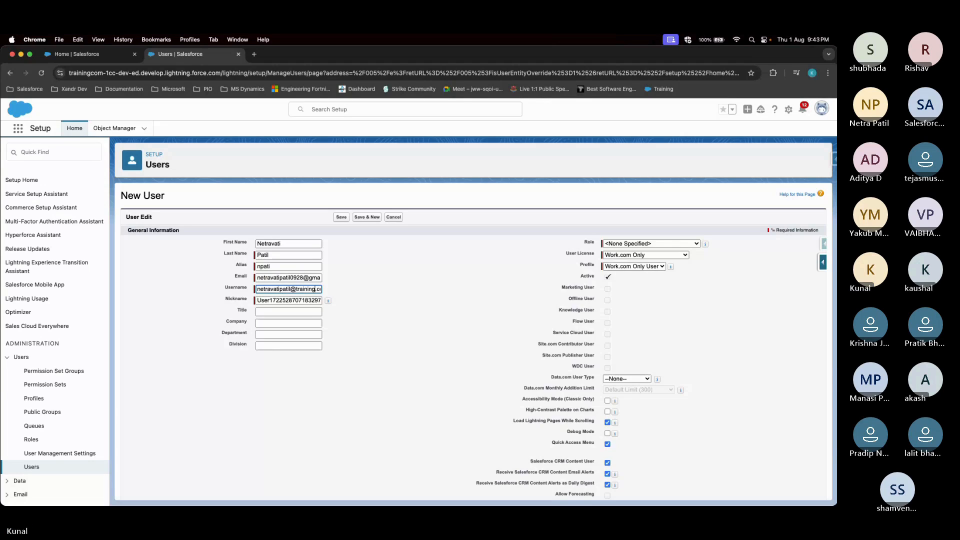
key("super+Right")
Replace the auto-generated Nickname with a copy of the Alias value
double_click(296, 303)
double_click(296, 303)
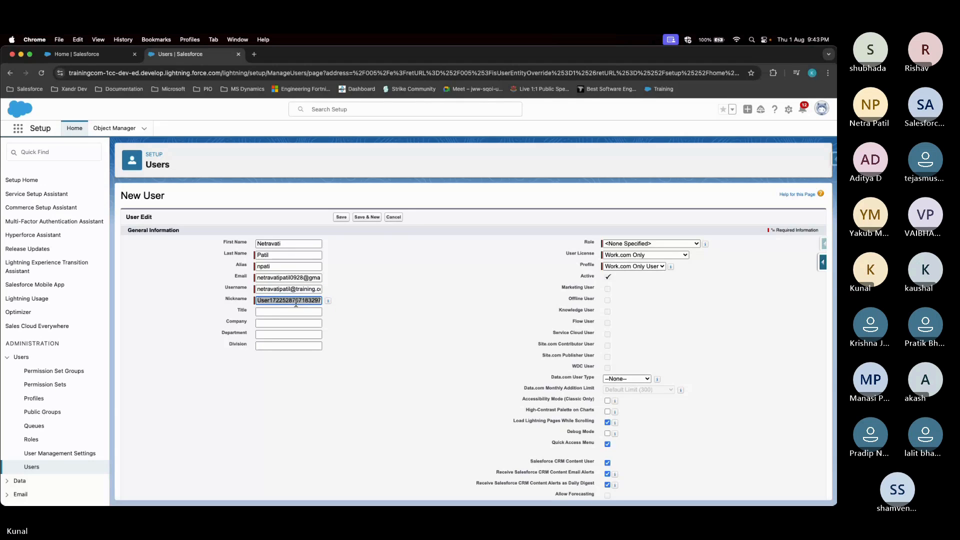
key("BackSpace")
left_click(277, 267)
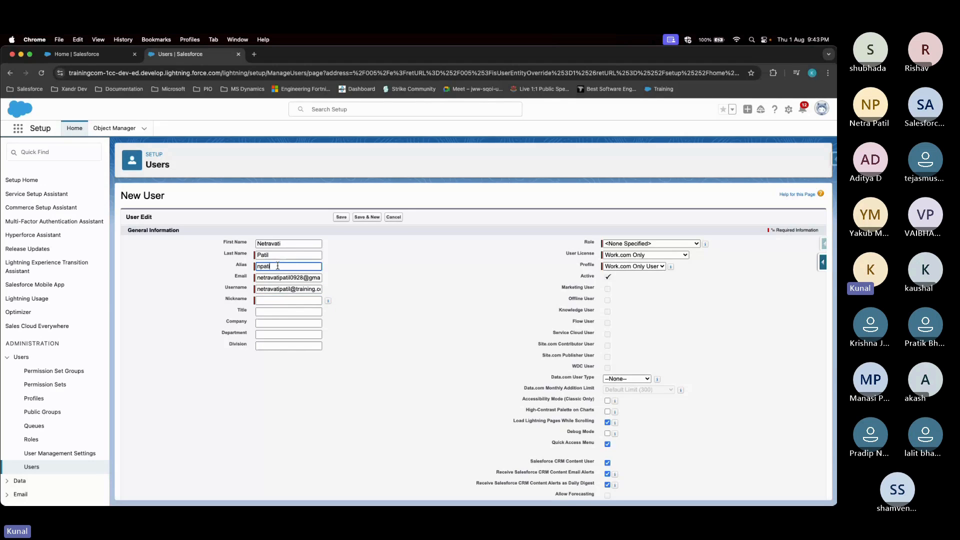
double_click(278, 266)
key("super+c")
left_click(261, 300)
key("super+v")
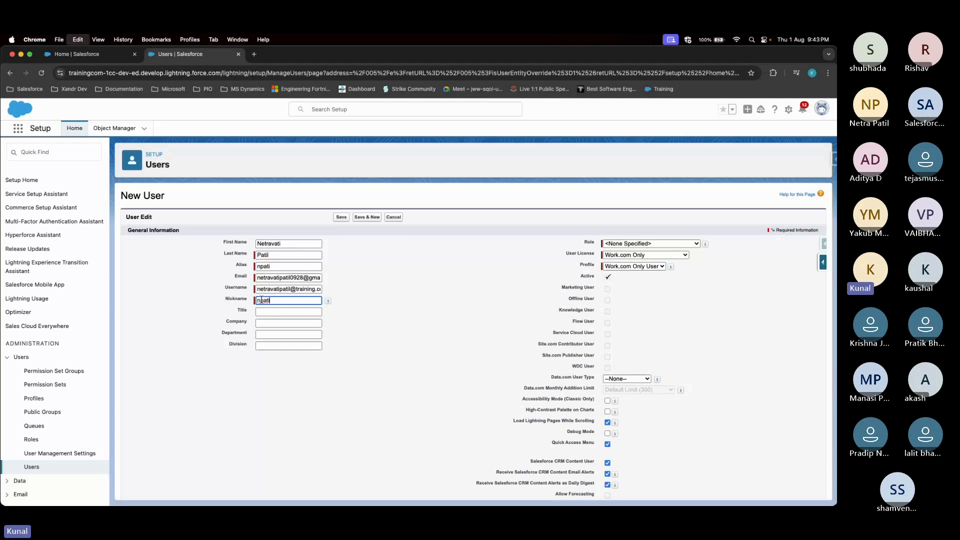
left_click(271, 375)
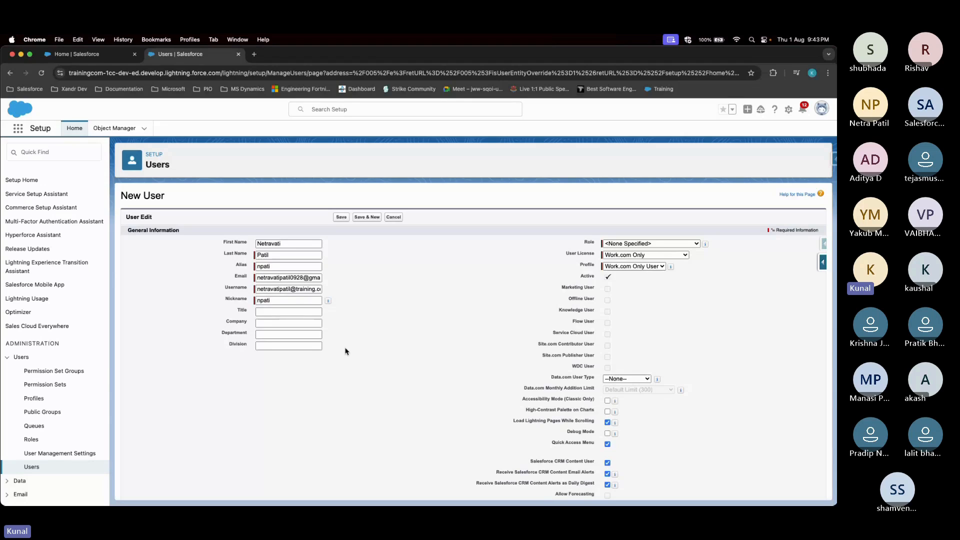
left_click(291, 324)
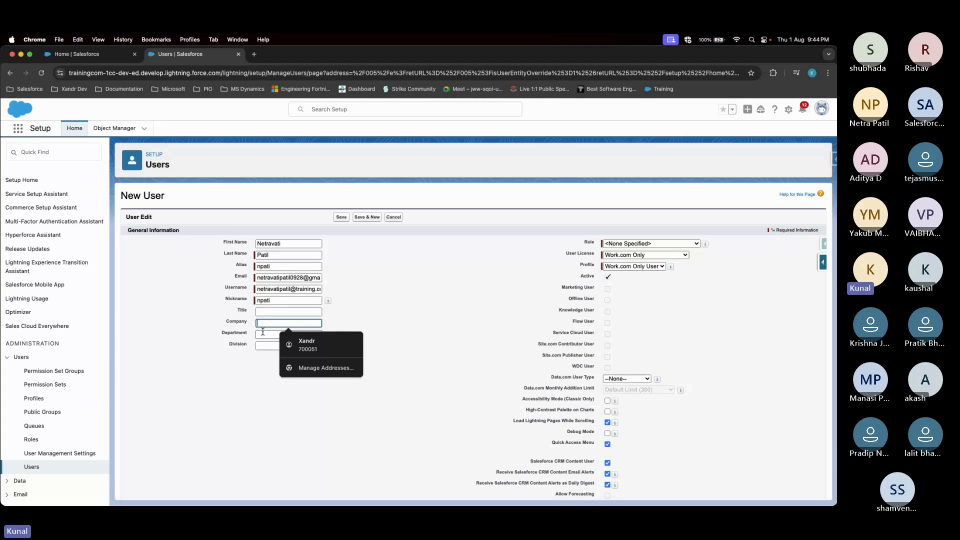
left_click(263, 333)
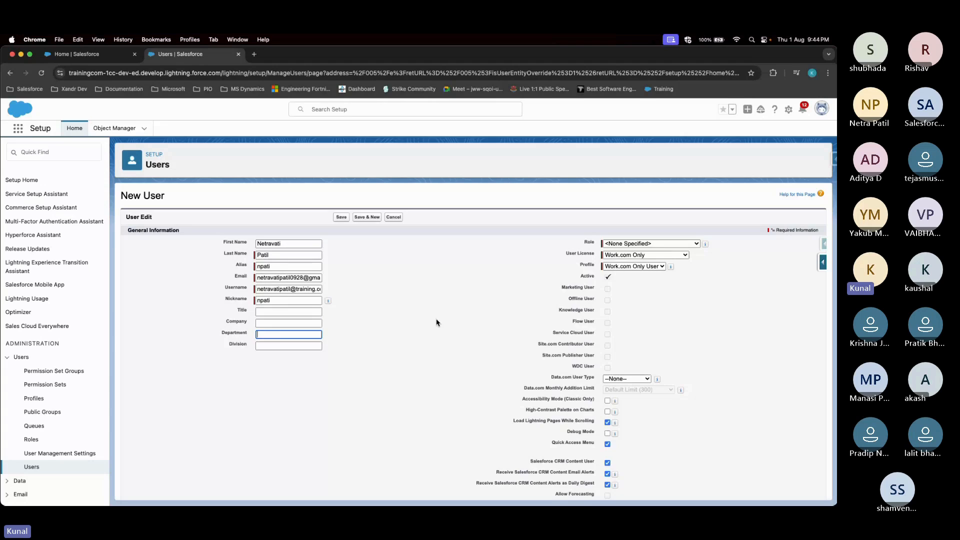
left_click(437, 323)
scroll(445, 386, "down", 5)
scroll(445, 386, "up", 5)
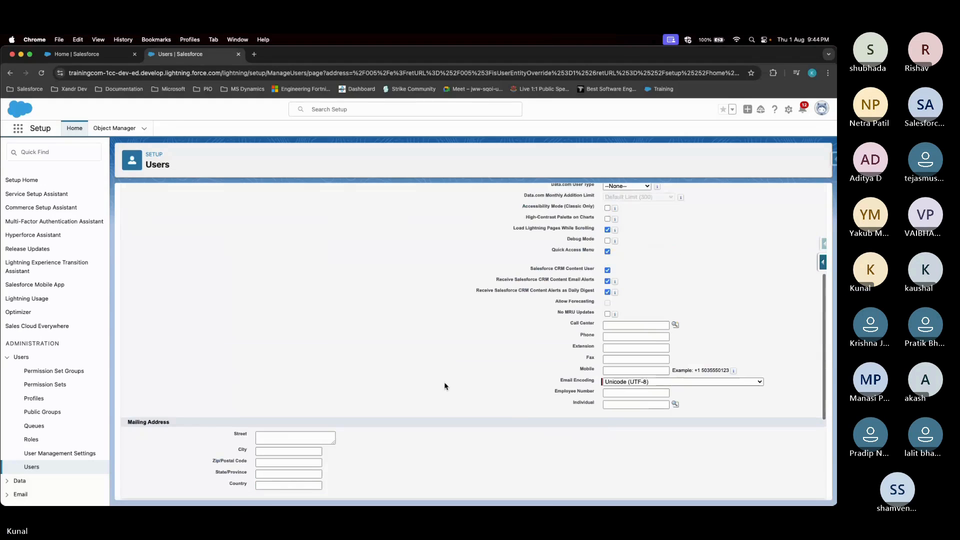
scroll(445, 386, "down", 5)
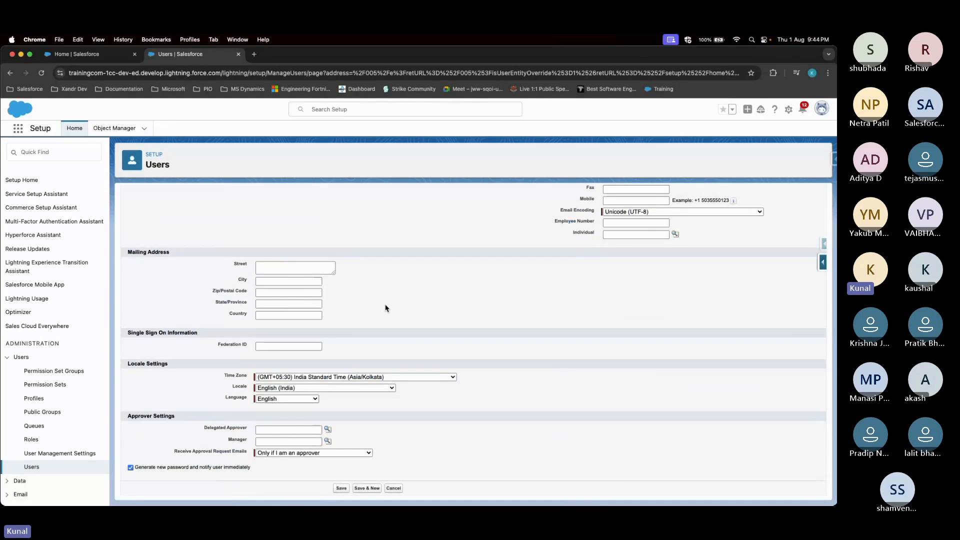
scroll(385, 308, "up", 5)
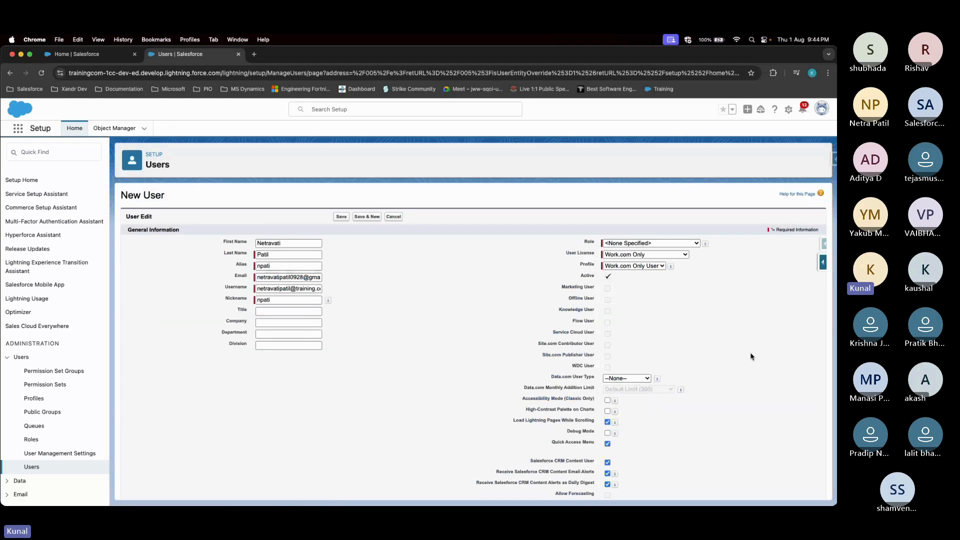
scroll(752, 357, "down", 1)
left_click_drag(545, 240, 705, 268)
left_click(705, 267)
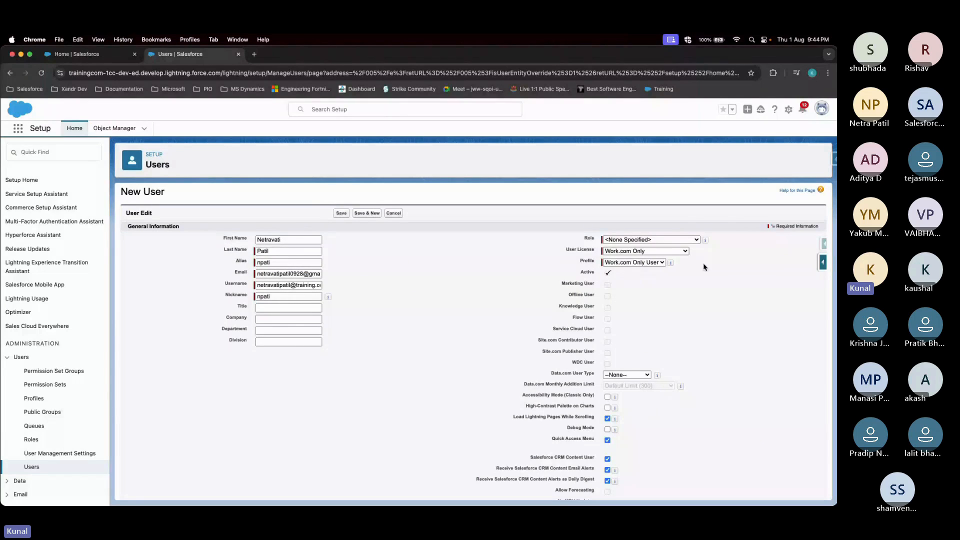
scroll(703, 305, "down", 1)
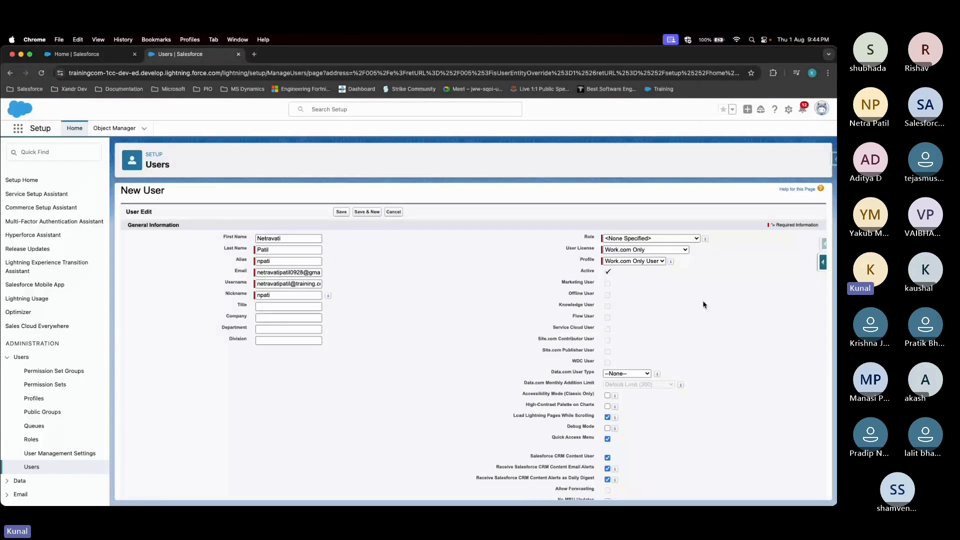
scroll(704, 304, "down", 2)
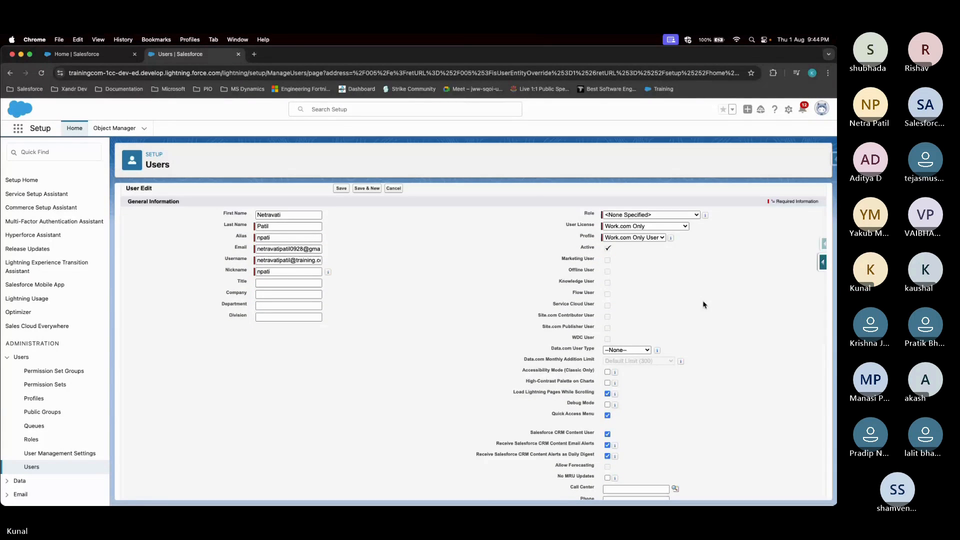
scroll(704, 304, "down", 10)
scroll(608, 246, "up", 8)
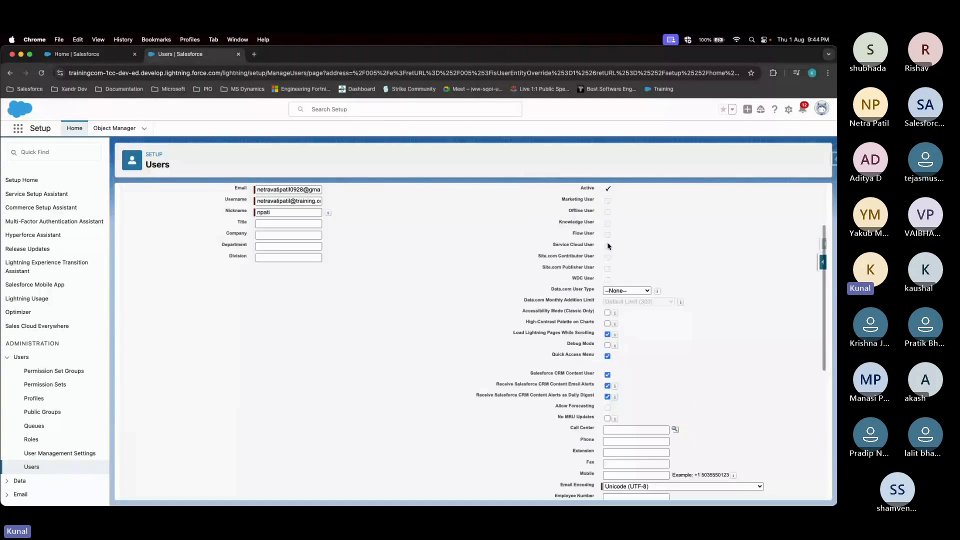
scroll(609, 246, "up", 4)
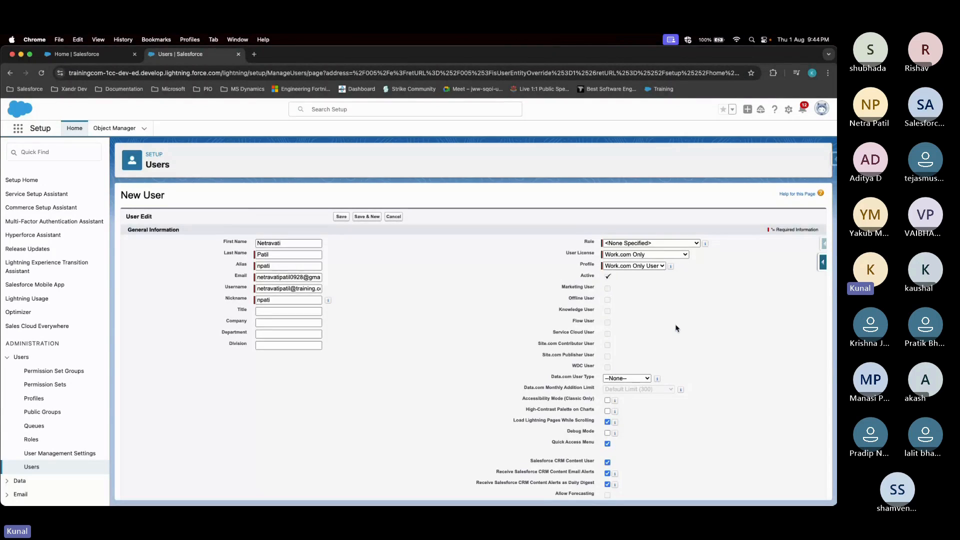
scroll(622, 250, "down", 3)
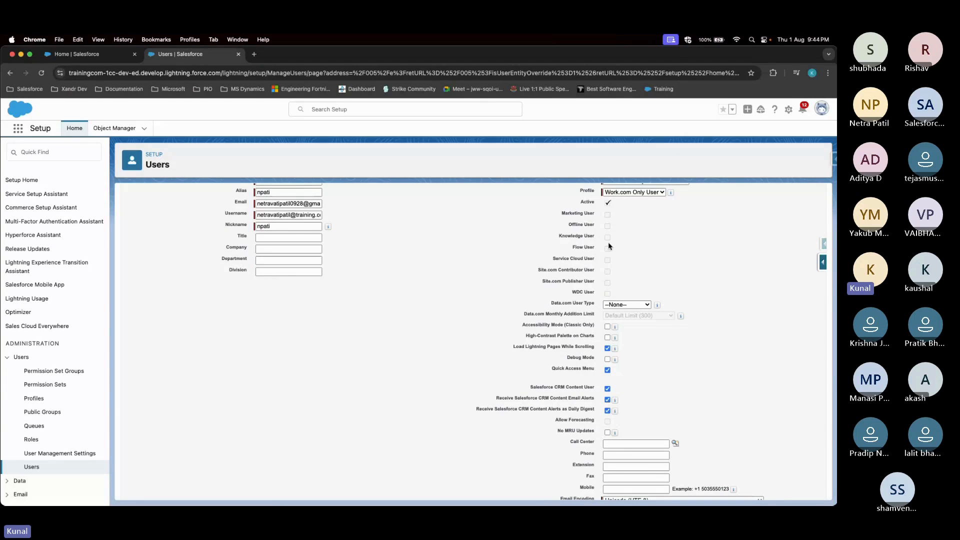
scroll(613, 278, "up", 2)
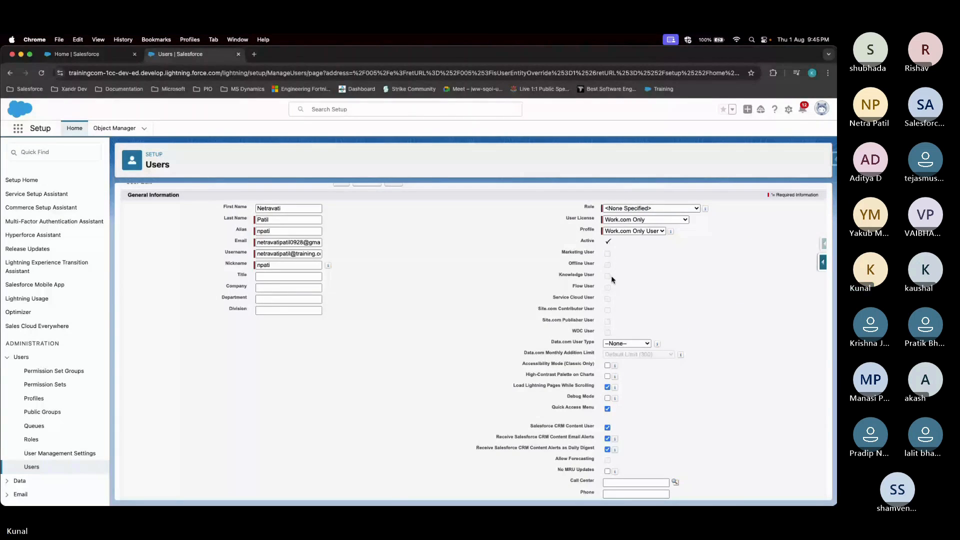
scroll(613, 279, "down", 3)
mouse_move(615, 257)
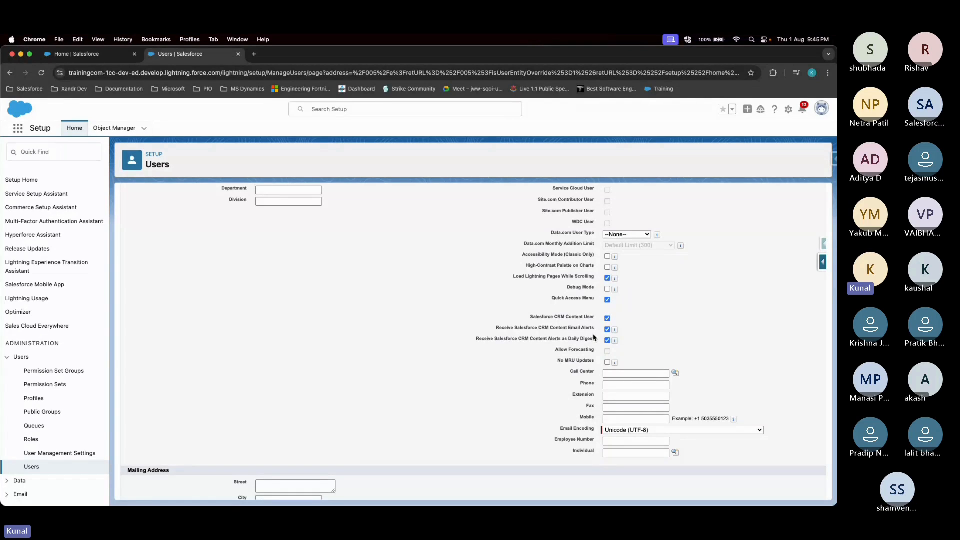
scroll(595, 338, "down", 2)
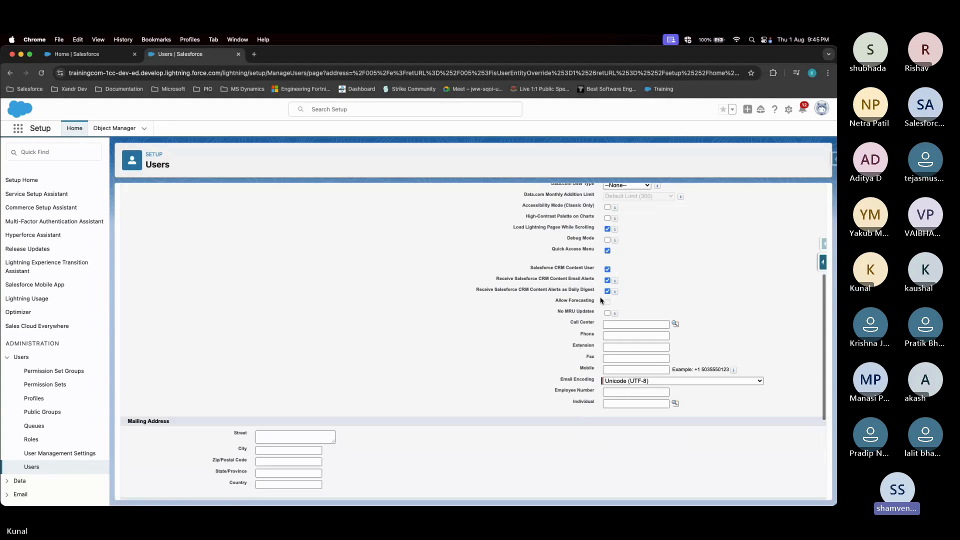
scroll(614, 304, "down", 3)
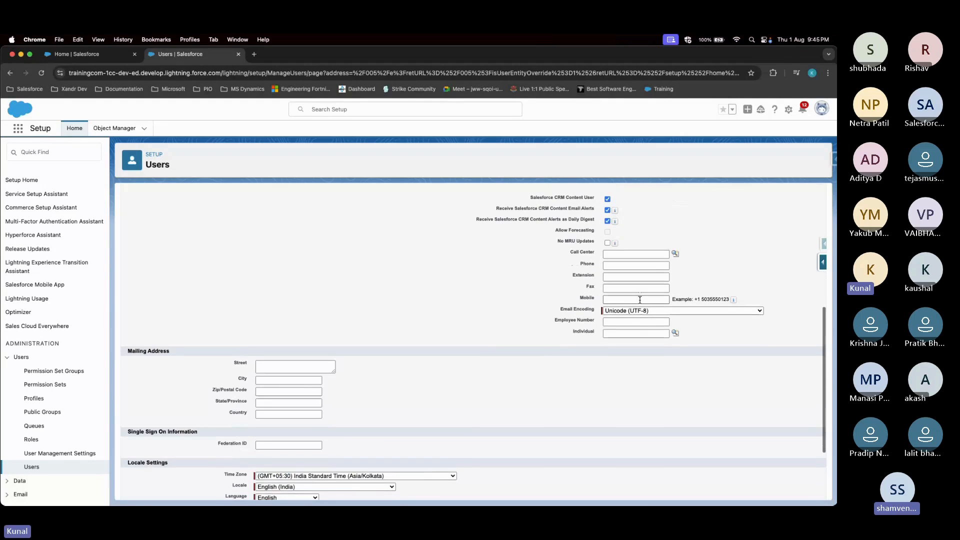
scroll(579, 331, "down", 3)
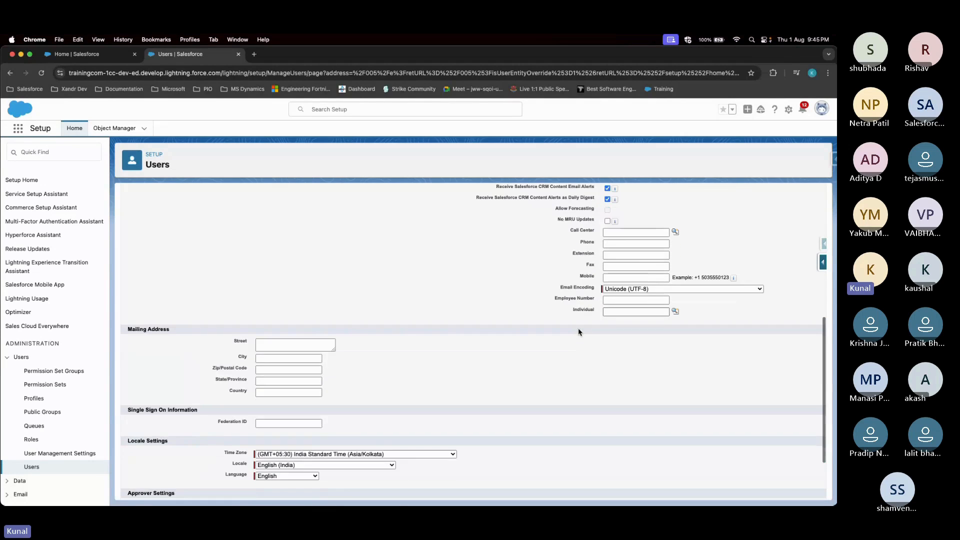
scroll(579, 332, "down", 1)
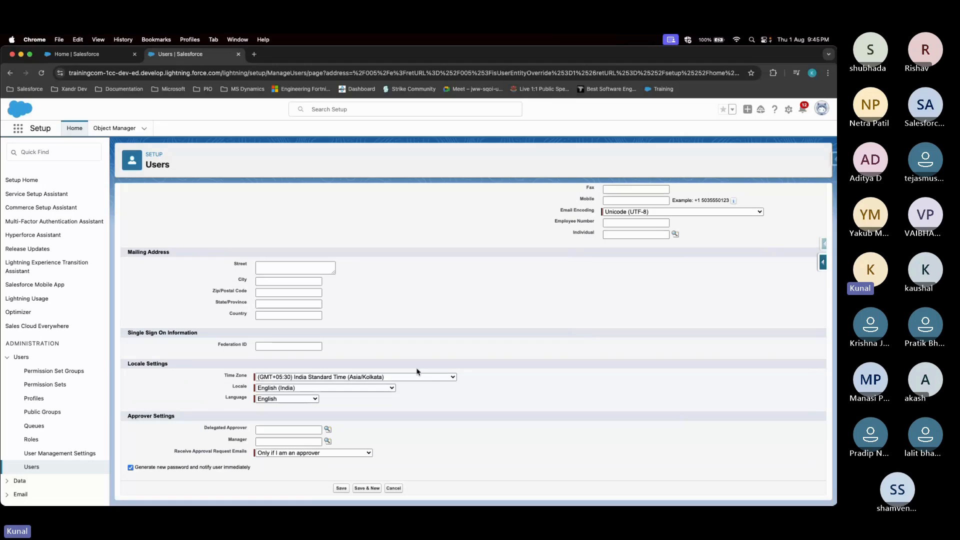
left_click_drag(206, 373, 324, 402)
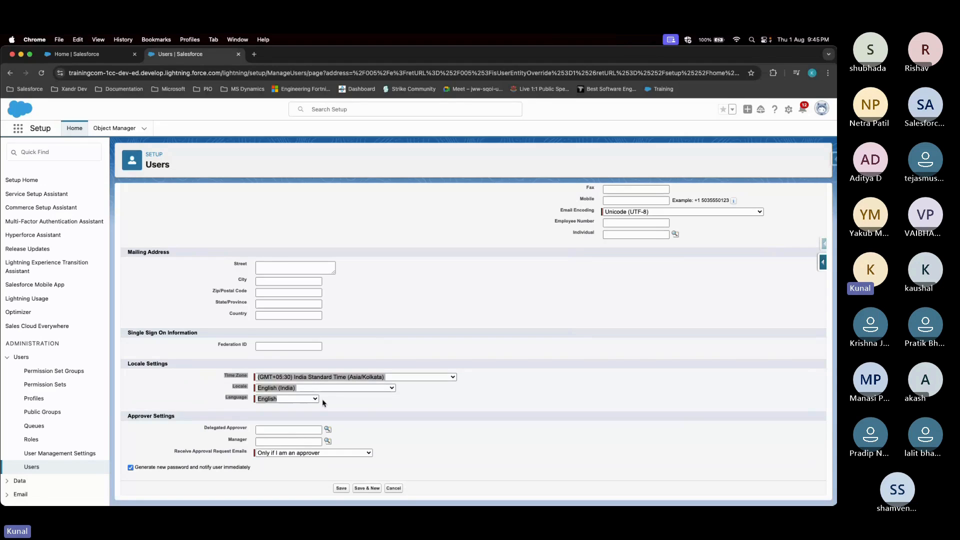
left_click(371, 409)
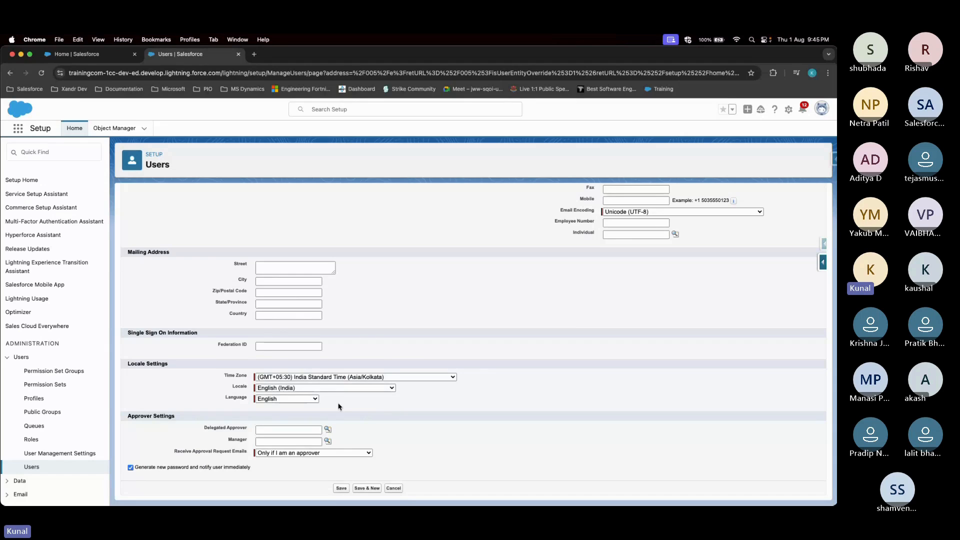
left_click(316, 398)
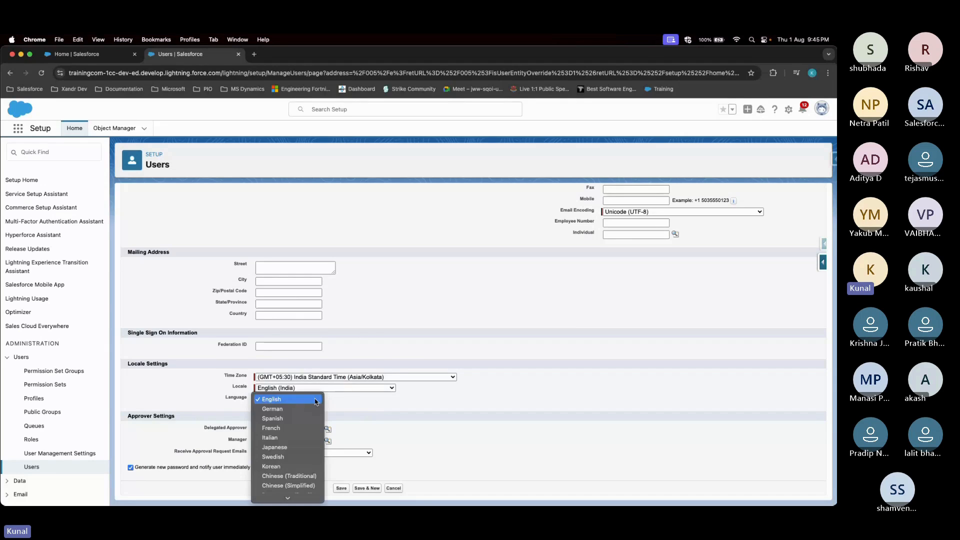
left_click(470, 415)
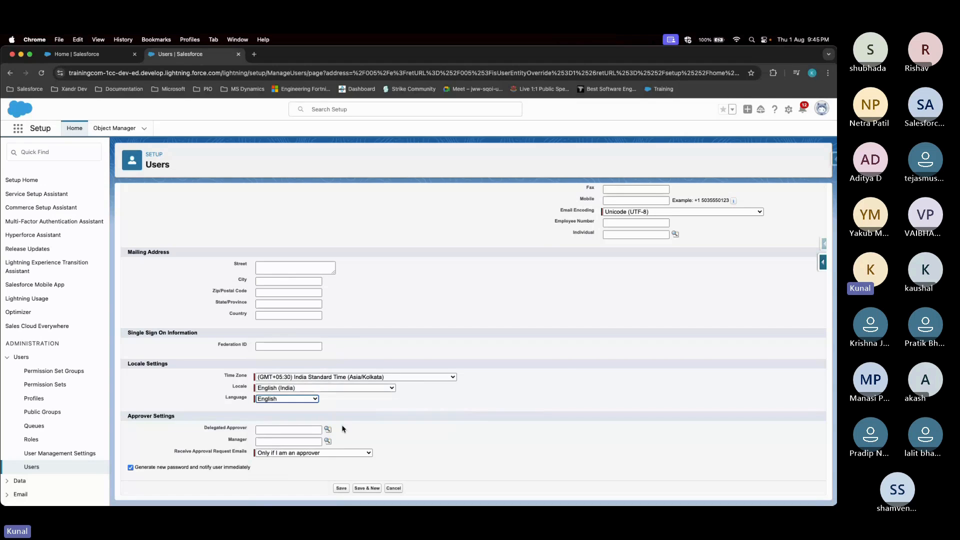
scroll(542, 412, "up", 1)
scroll(729, 281, "up", 10)
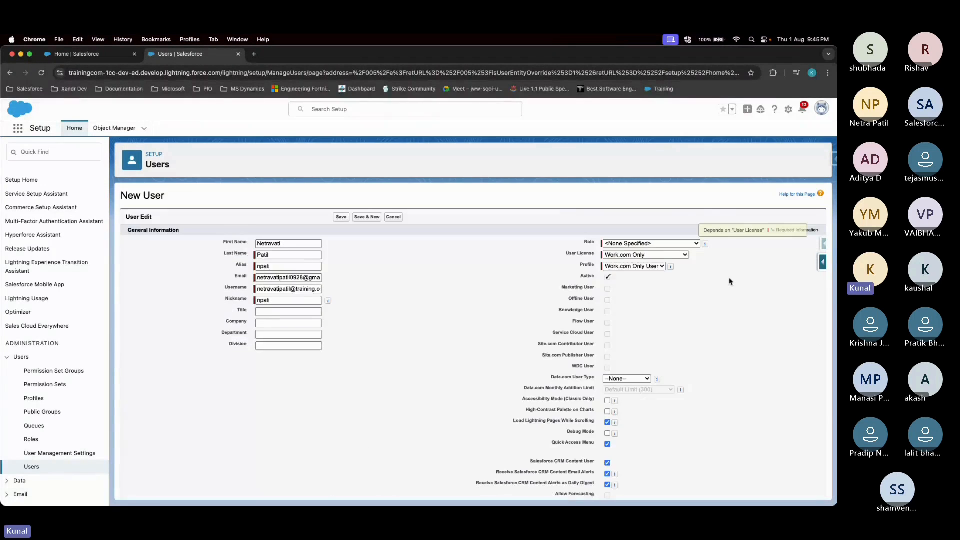
scroll(730, 282, "down", 10)
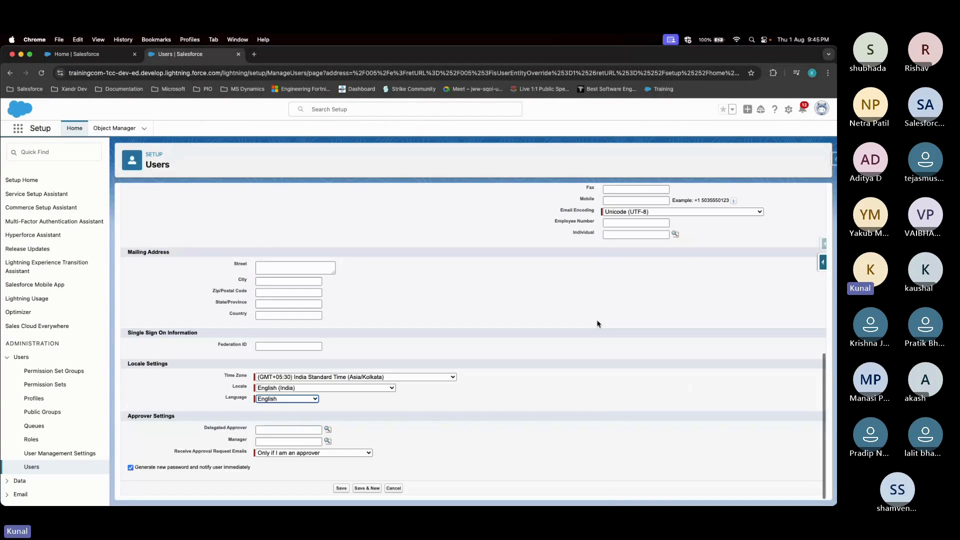
scroll(598, 324, "up", 10)
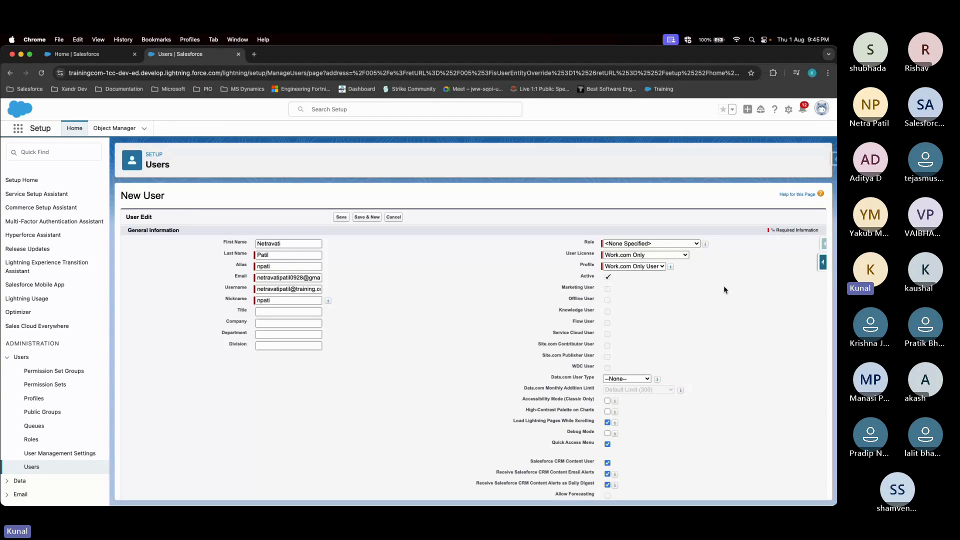
left_click(685, 256)
left_click(685, 256)
left_click(685, 256)
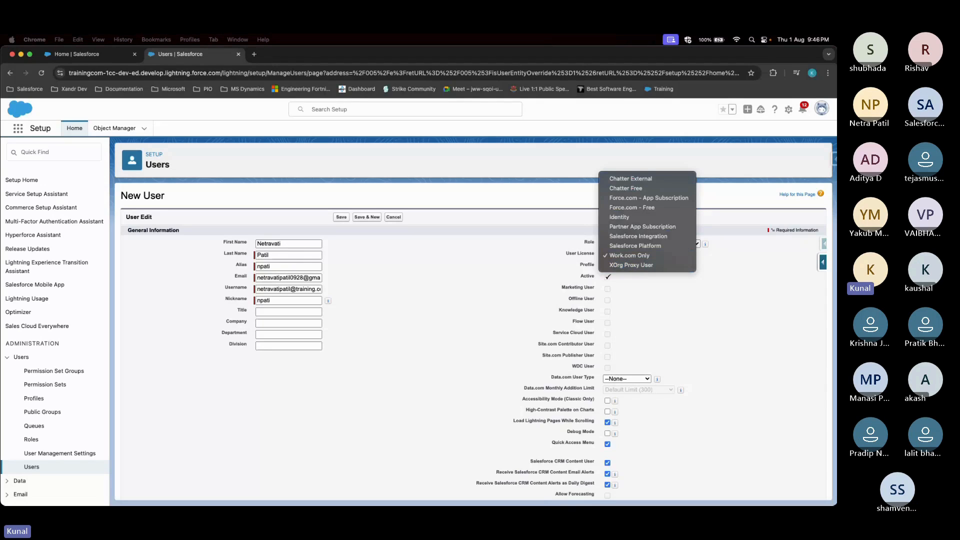
key("super+Tab")
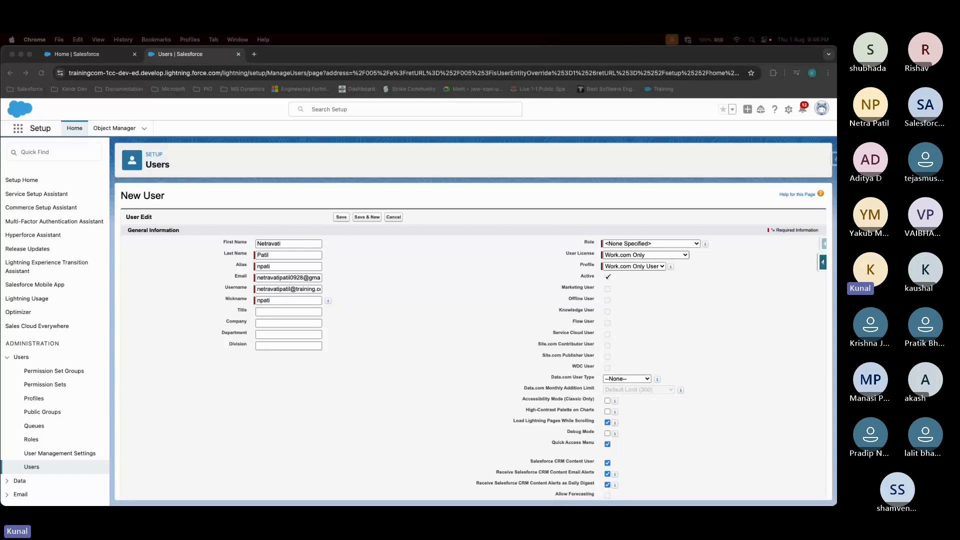
left_click(686, 255)
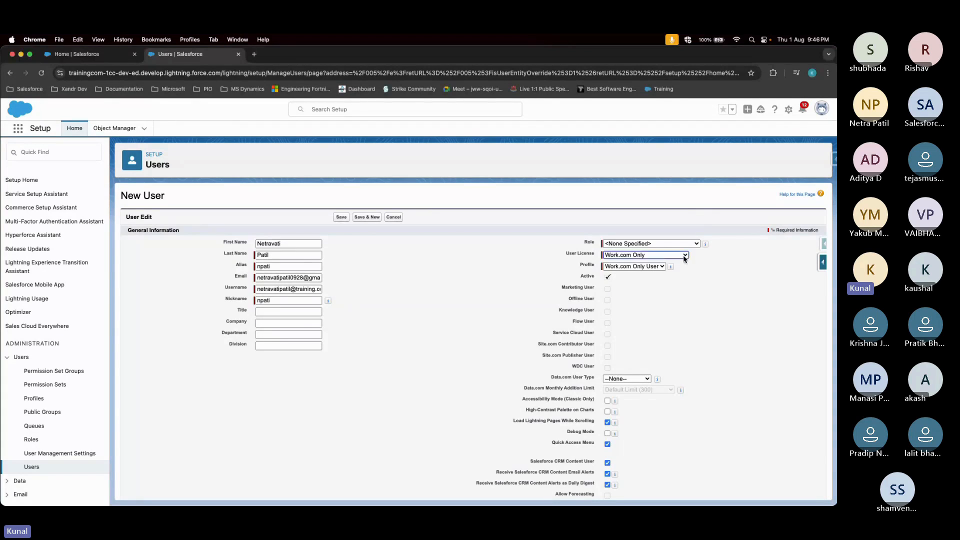
Close the User License list, keeping Work.com Only, and switch to the Help window
left_click(439, 304)
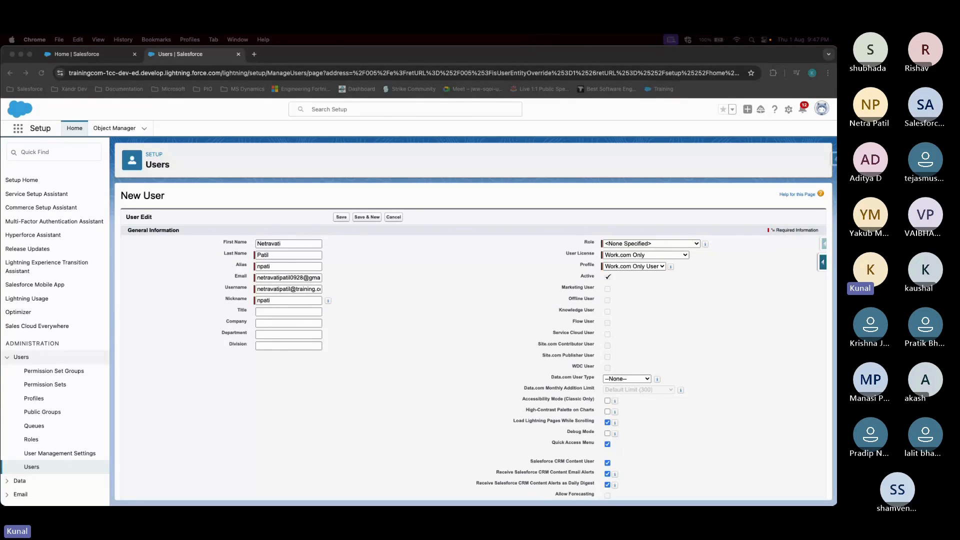
key("ctrl+Up")
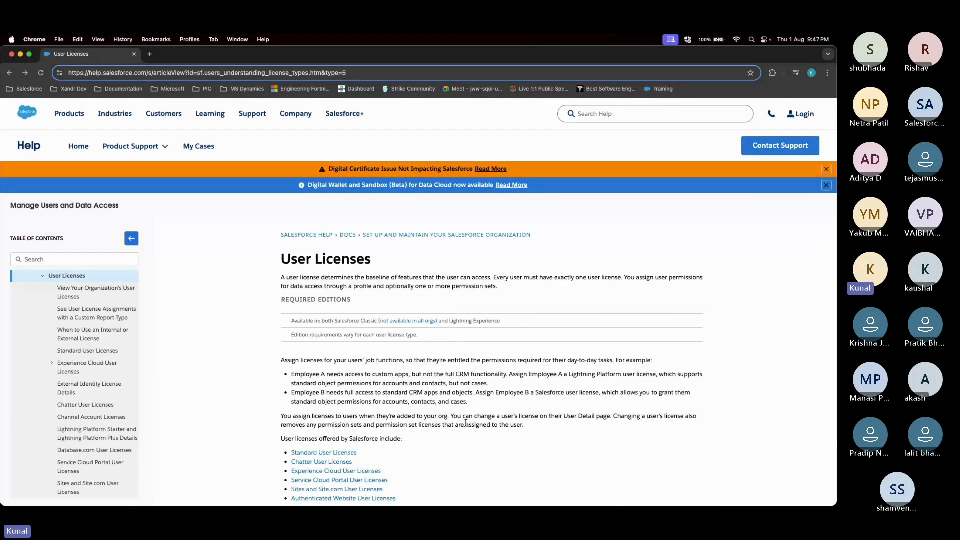
Open the Standard User Licenses article and select the Salesforce license type name
scroll(466, 423, "down", 3)
scroll(467, 424, "down", 3)
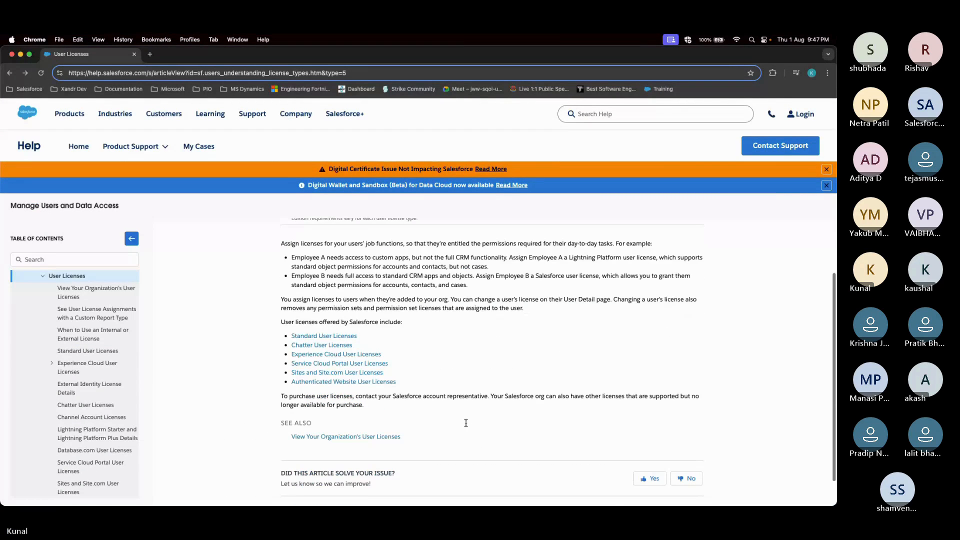
scroll(165, 343, "up", 5)
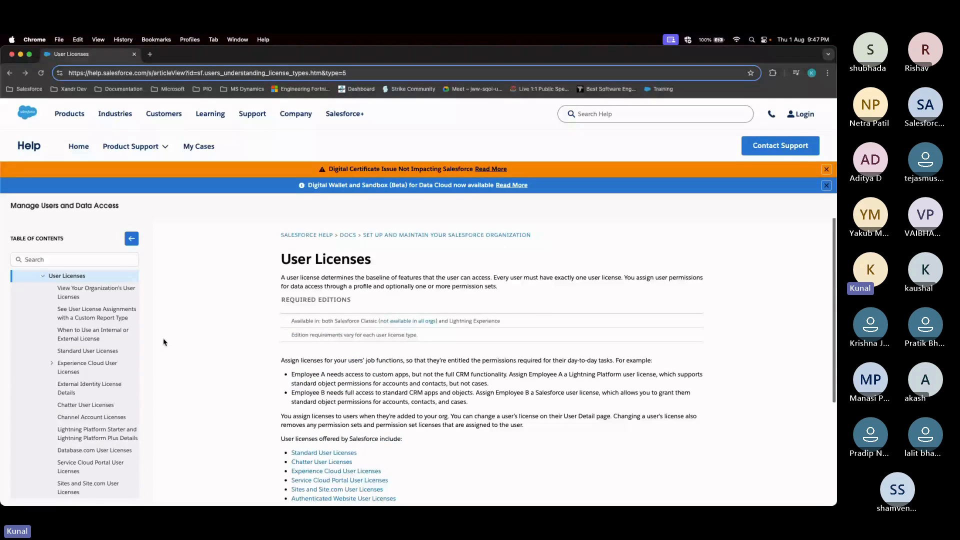
left_click(87, 350)
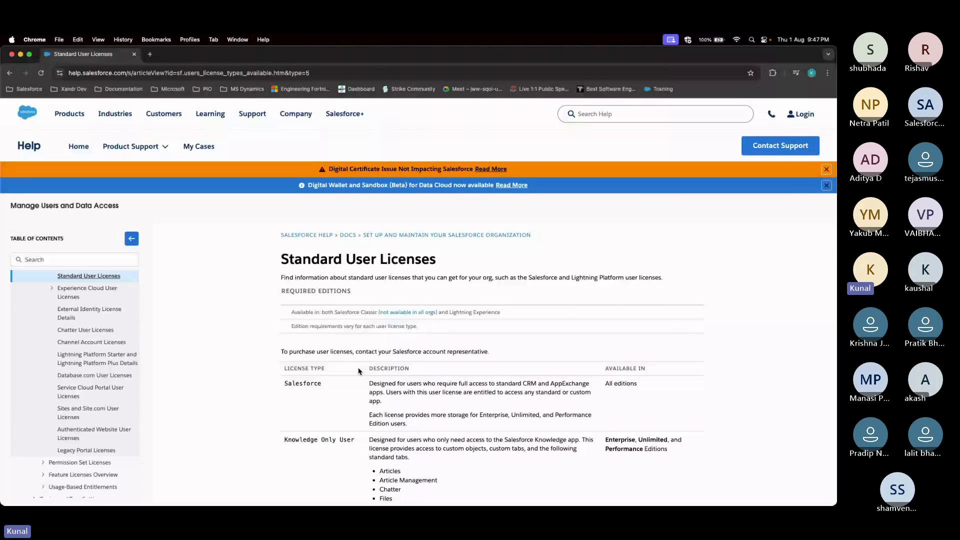
scroll(427, 407, "down", 1)
scroll(426, 408, "down", 1)
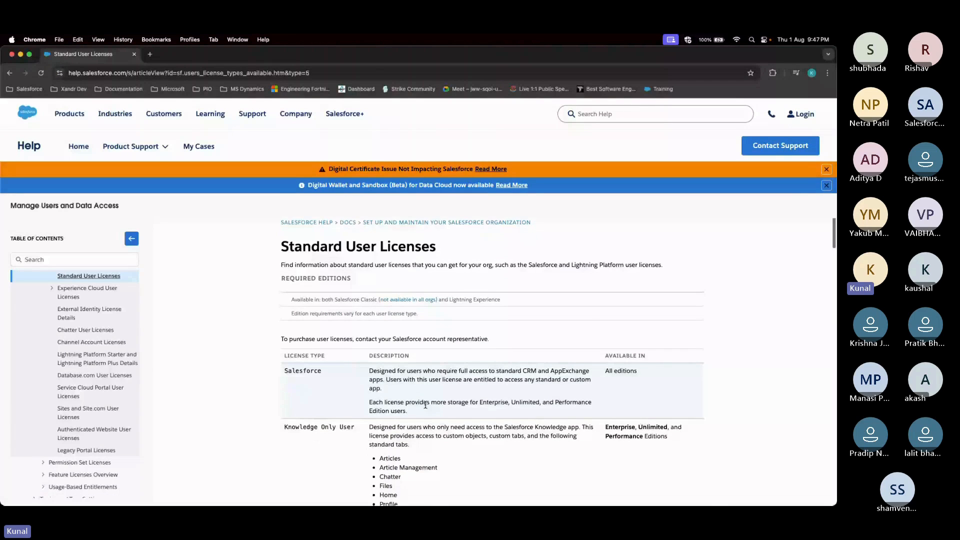
scroll(426, 405, "down", 4)
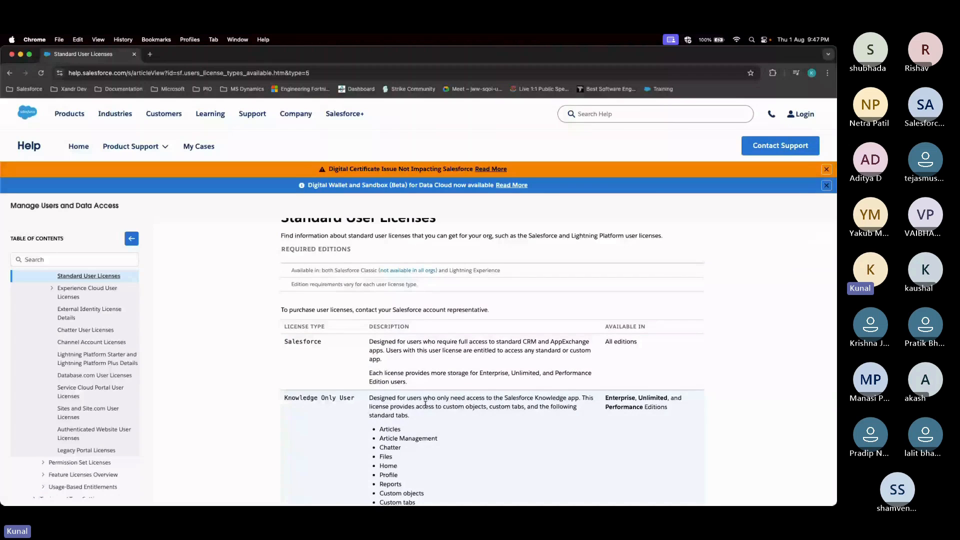
scroll(425, 405, "up", 2)
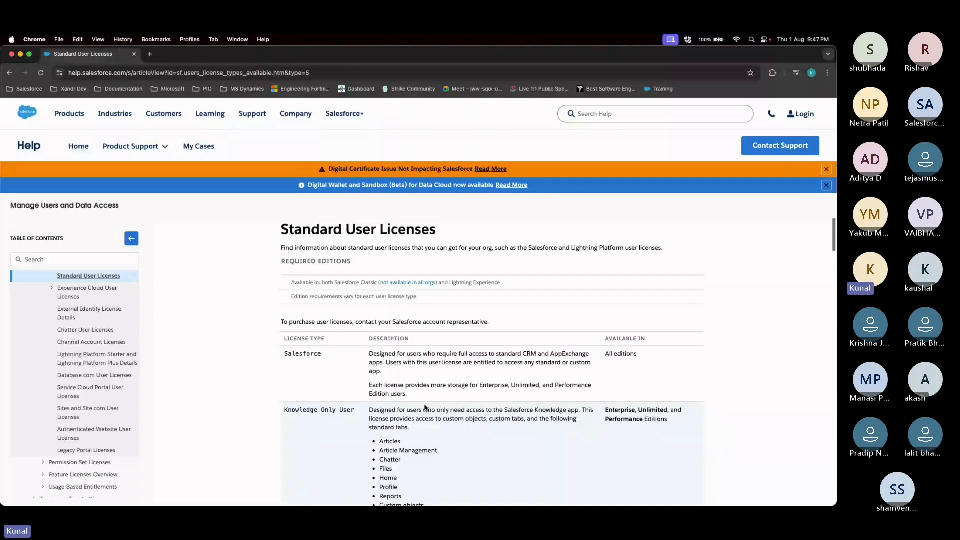
double_click(325, 357)
Move the help article tab into the Salesforce Chrome window
key("ctrl+Up")
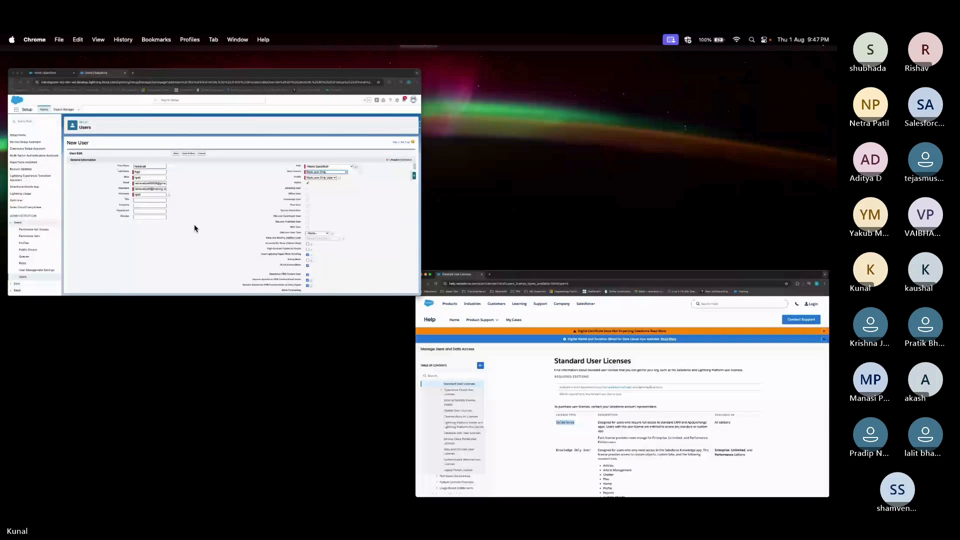
left_click(195, 229)
key("ctrl+Up")
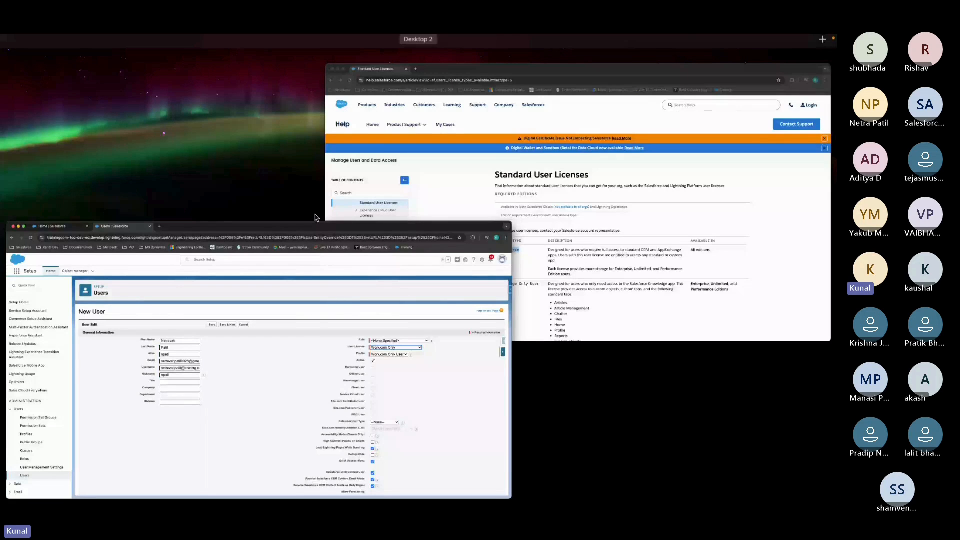
left_click(334, 216)
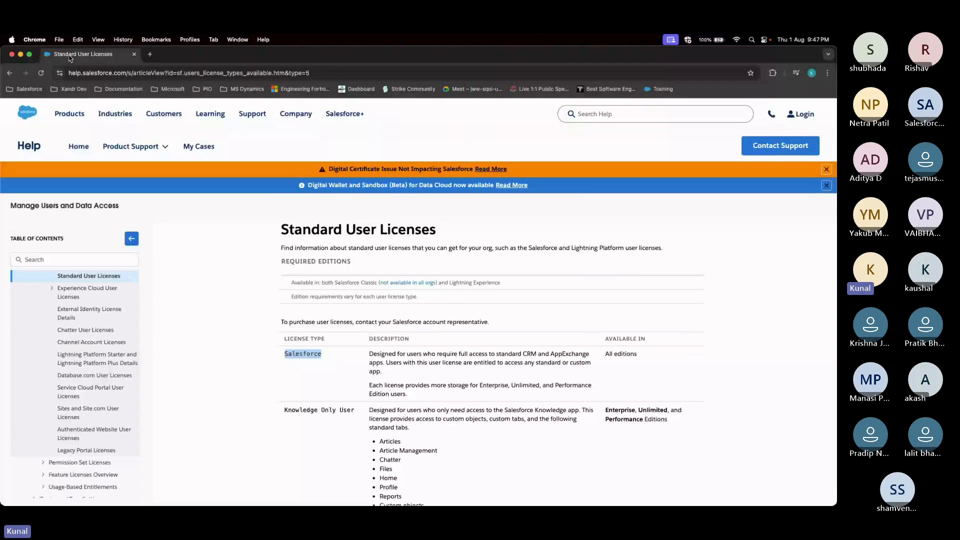
left_click_drag(71, 59, 245, 64)
left_click(176, 54)
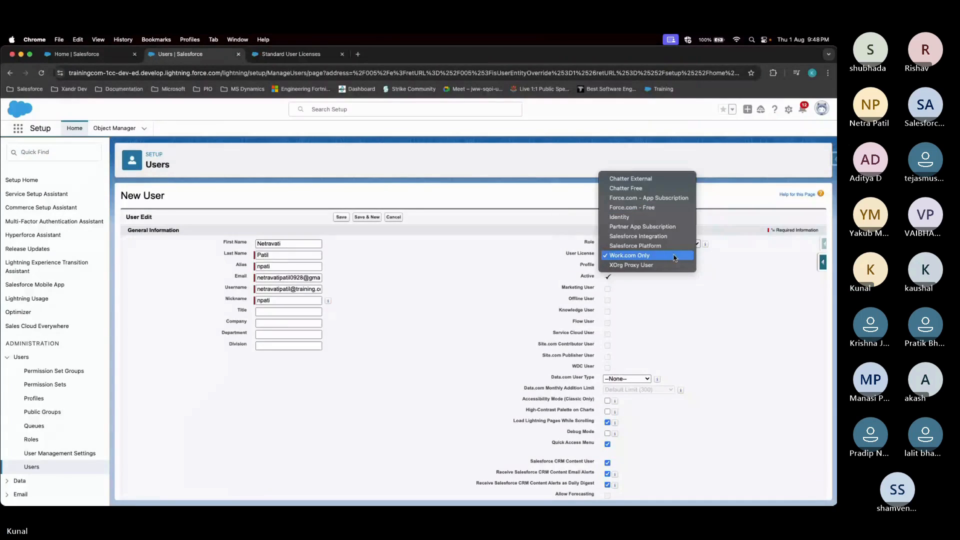
left_click(734, 324)
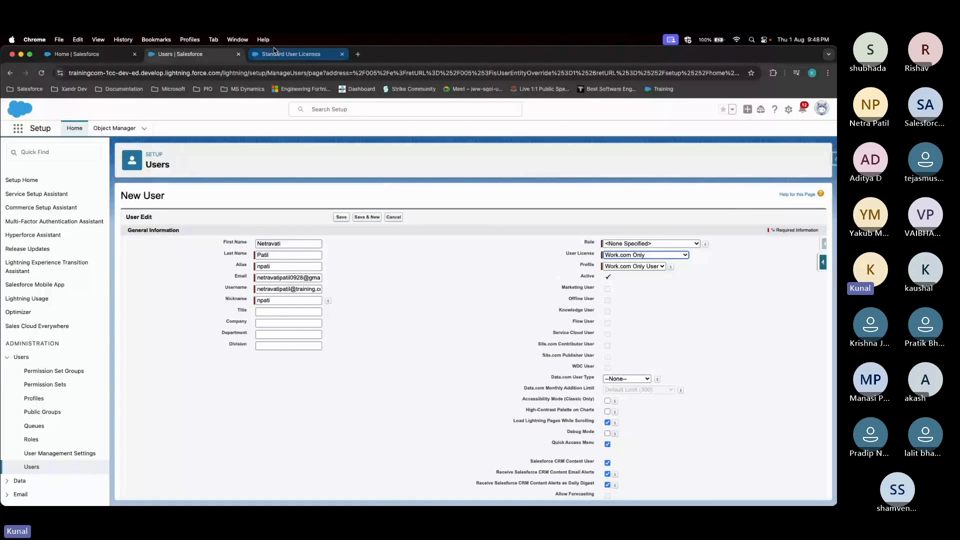
left_click(291, 54)
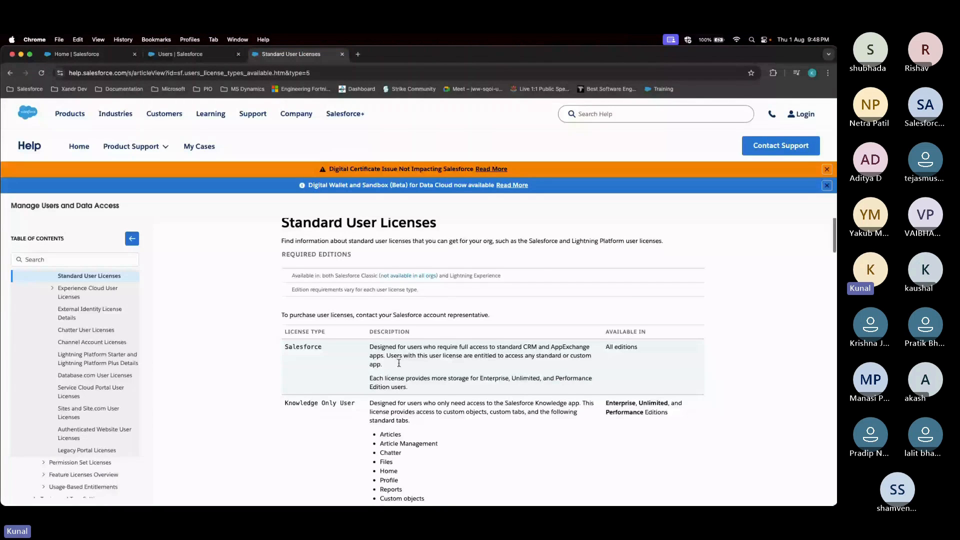
scroll(410, 353, "down", 1)
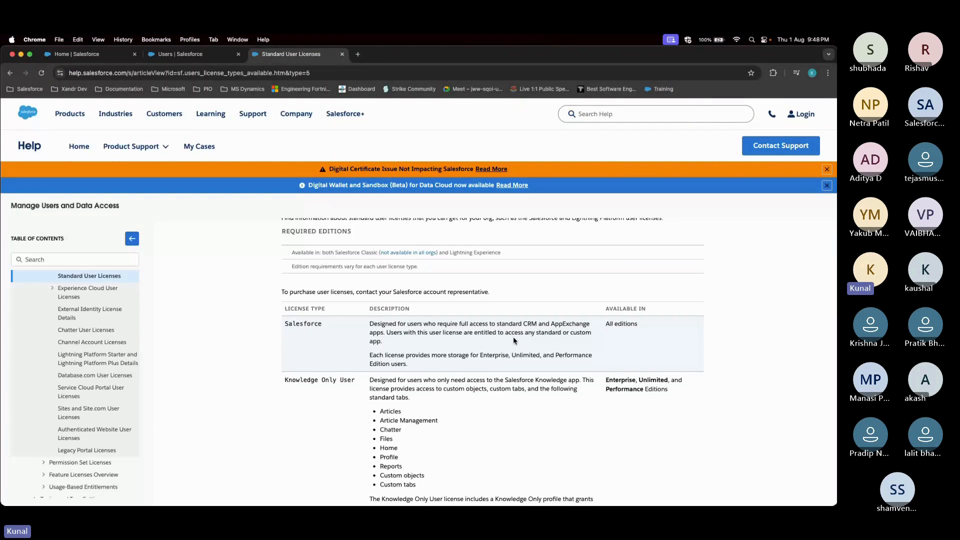
scroll(514, 341, "down", 1)
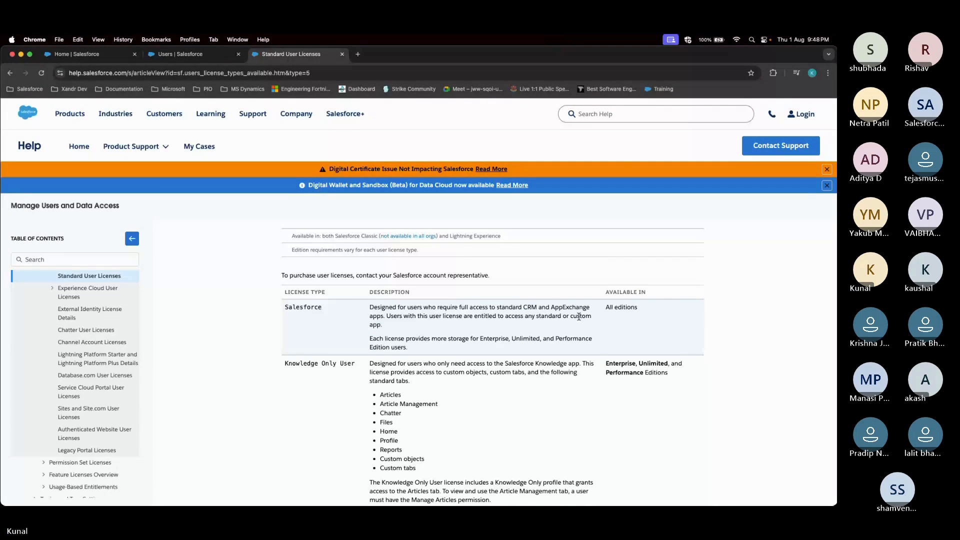
scroll(579, 317, "down", 1)
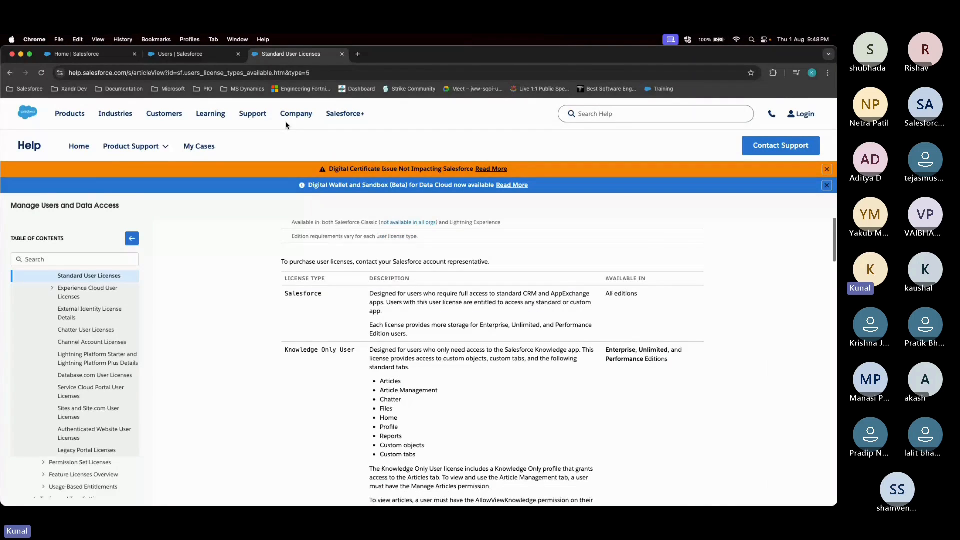
left_click(195, 60)
left_click(685, 256)
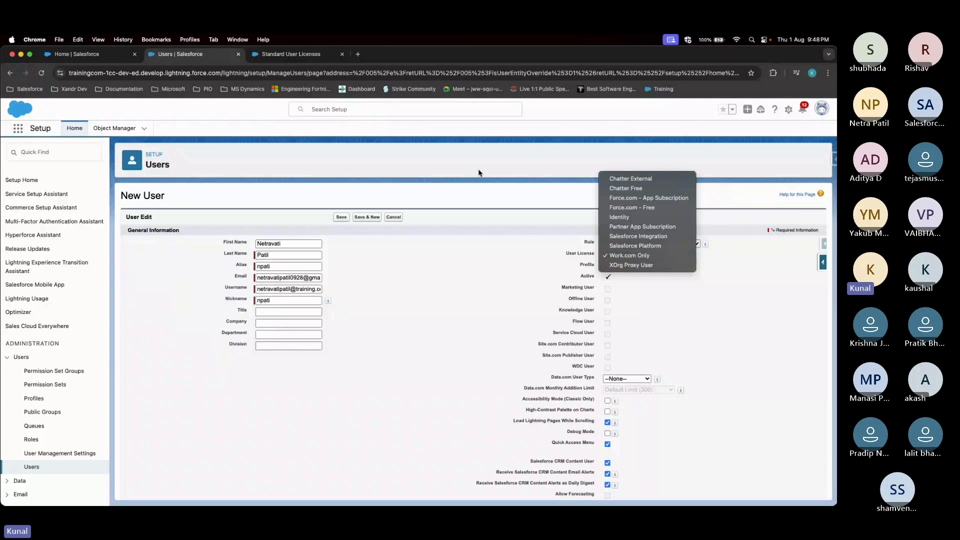
left_click(310, 55)
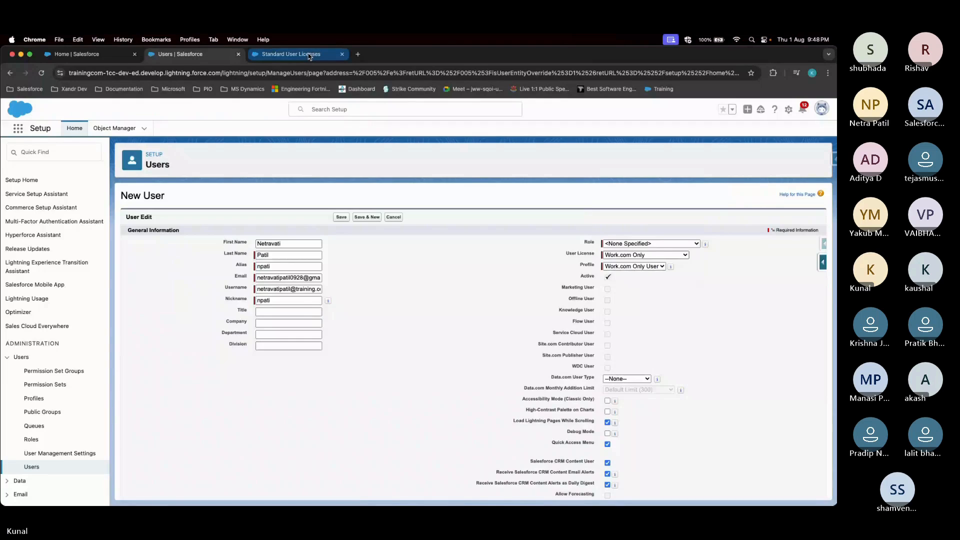
left_click(310, 55)
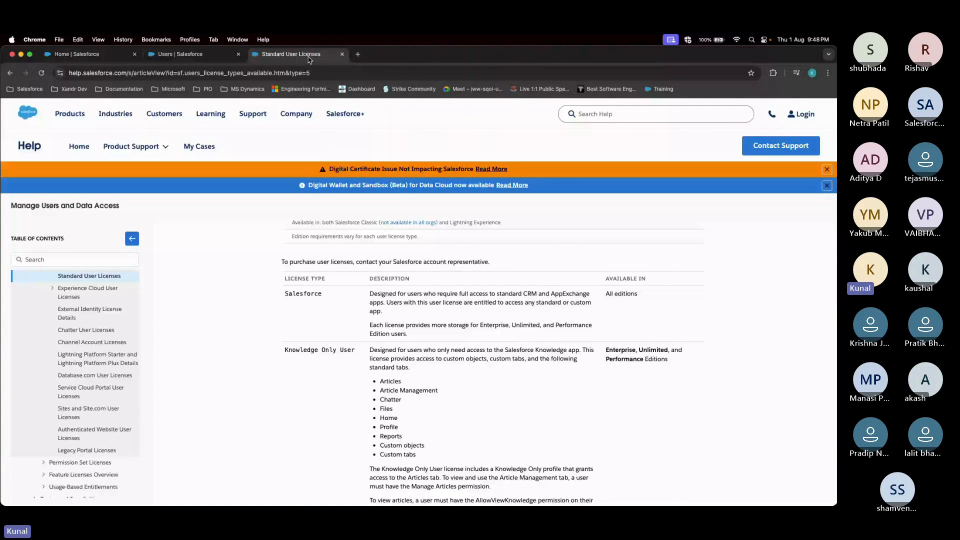
Highlight the Salesforce Integration licence description, then go back to the Users | Salesforce tab
scroll(408, 371, "down", 10)
scroll(407, 371, "down", 3)
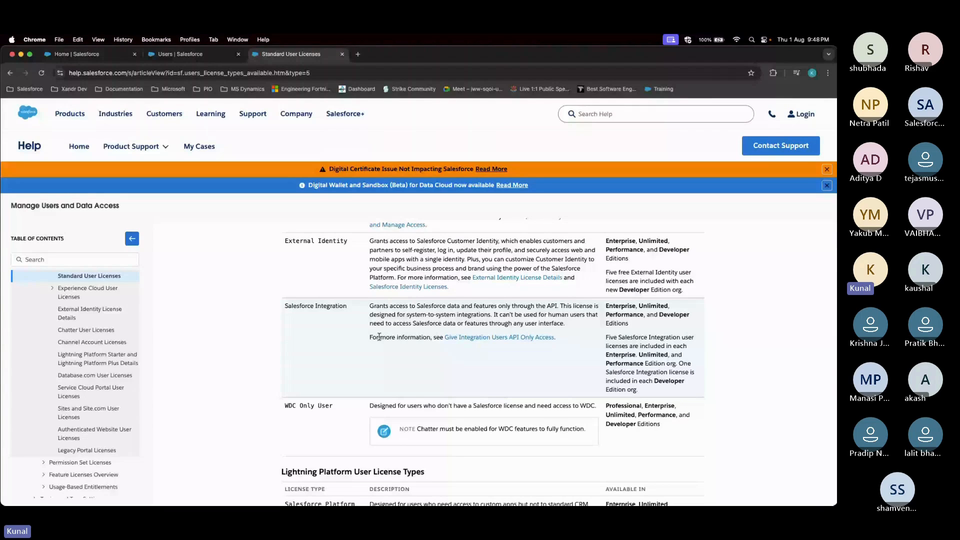
left_click_drag(370, 306, 387, 305)
left_click(370, 312)
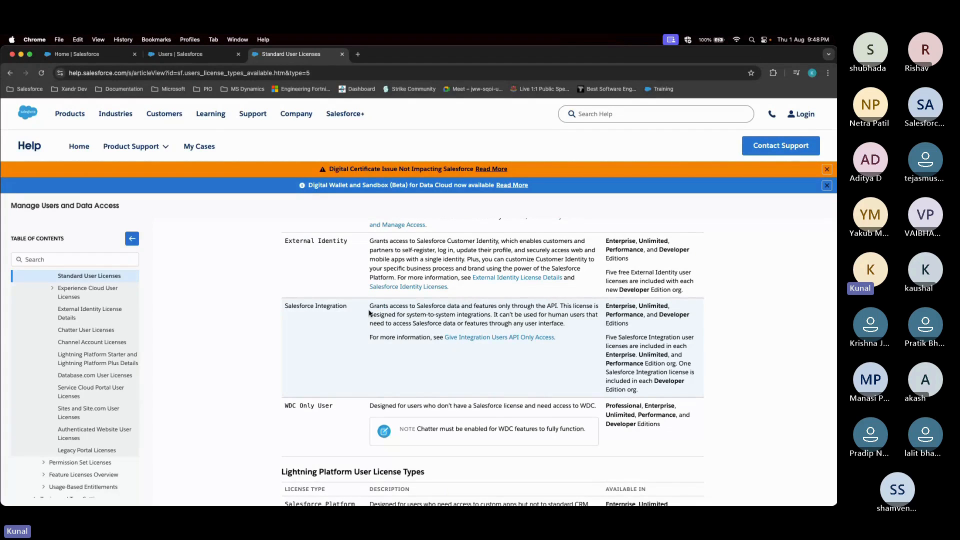
left_click_drag(370, 313, 554, 319)
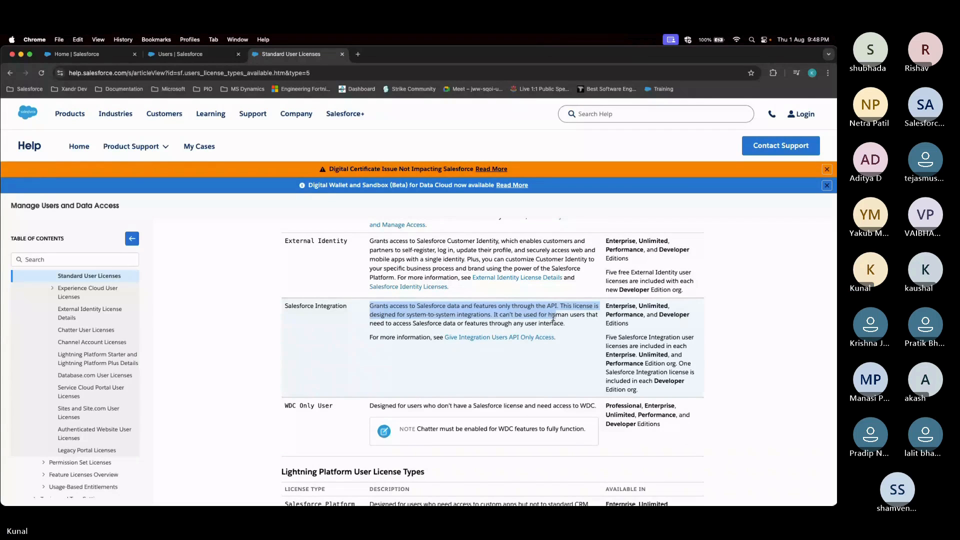
left_click(197, 58)
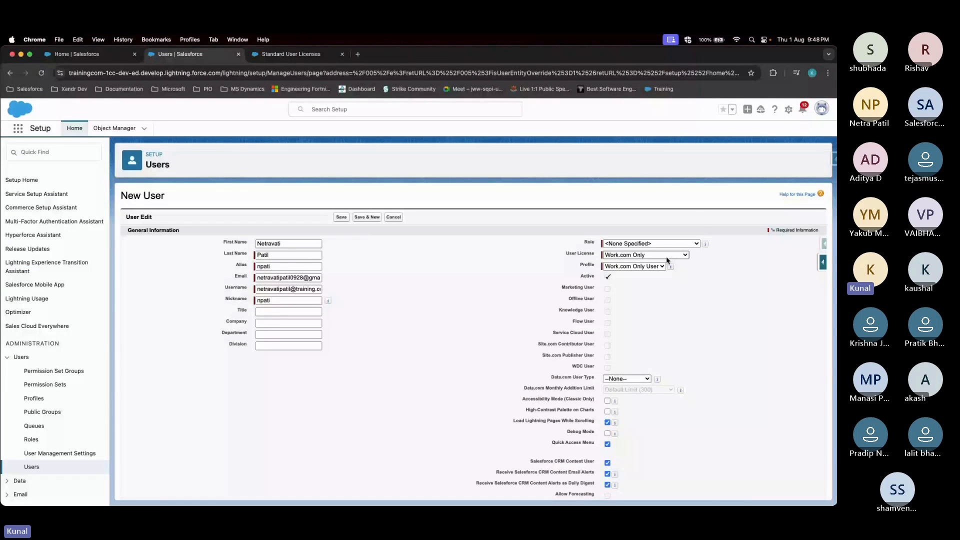
left_click(668, 256)
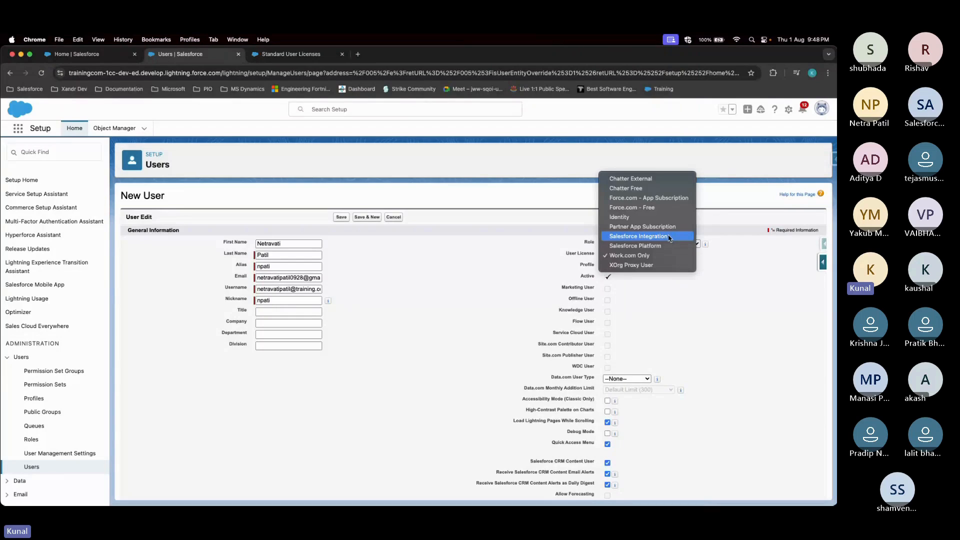
left_click(356, 301)
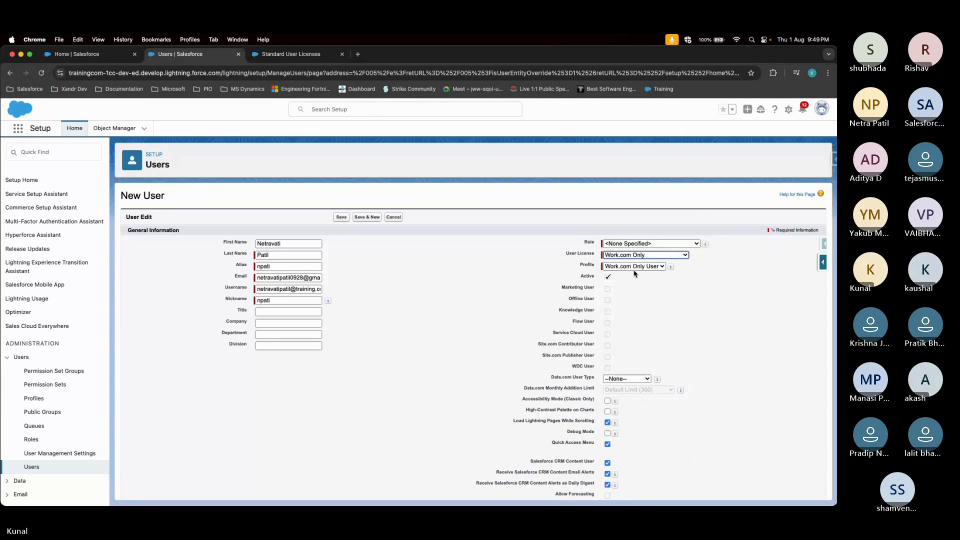
left_click(671, 255)
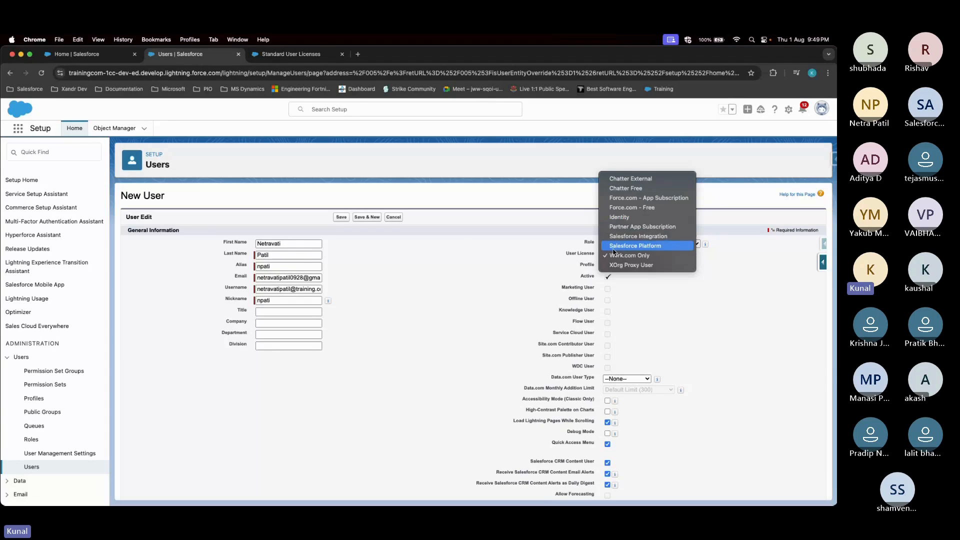
left_click(461, 236)
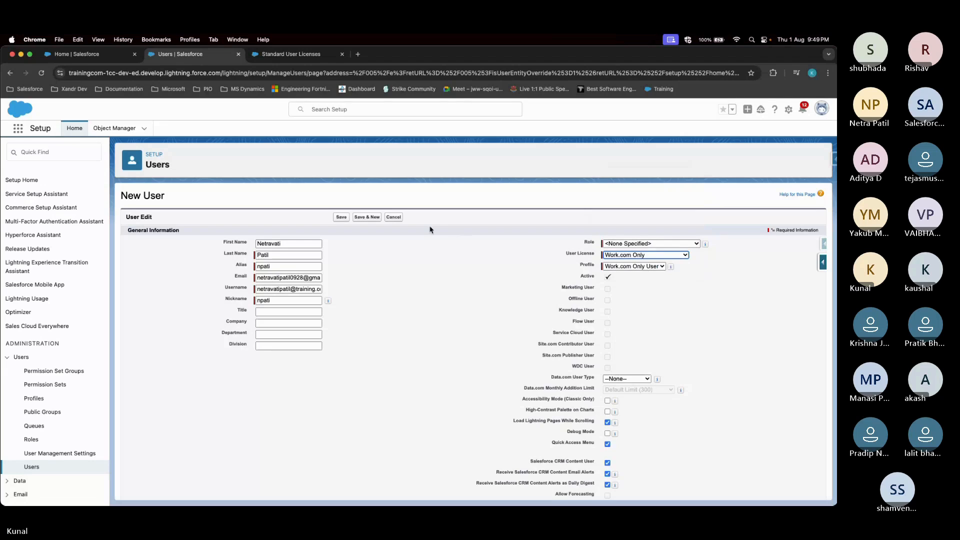
Duplicate the Users setup tab and find Company Information by searching 'company licen'
right_click(180, 54)
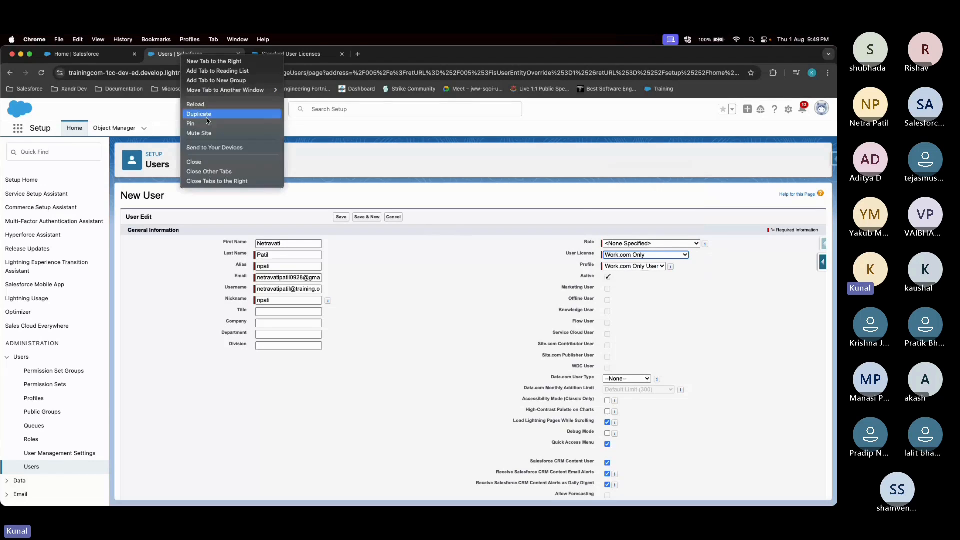
left_click(207, 115)
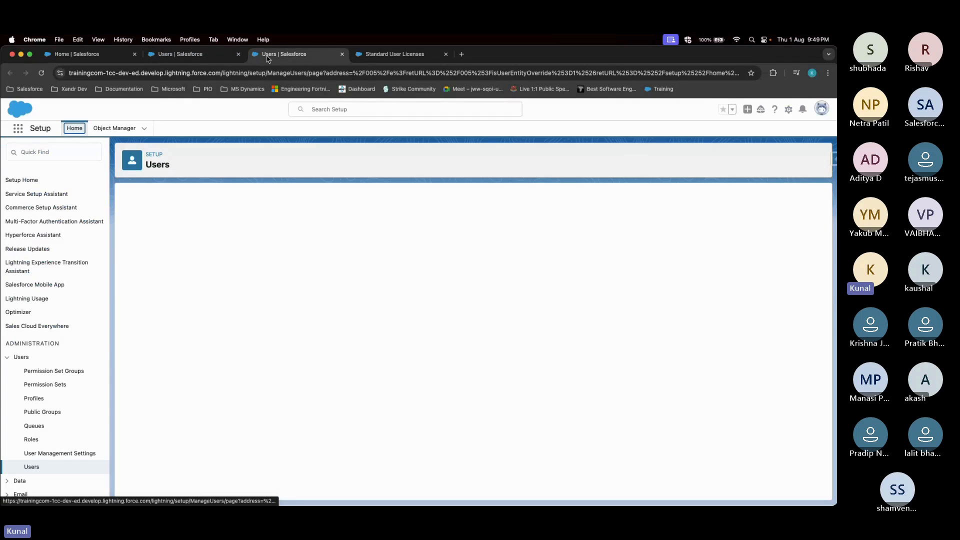
left_click(54, 152)
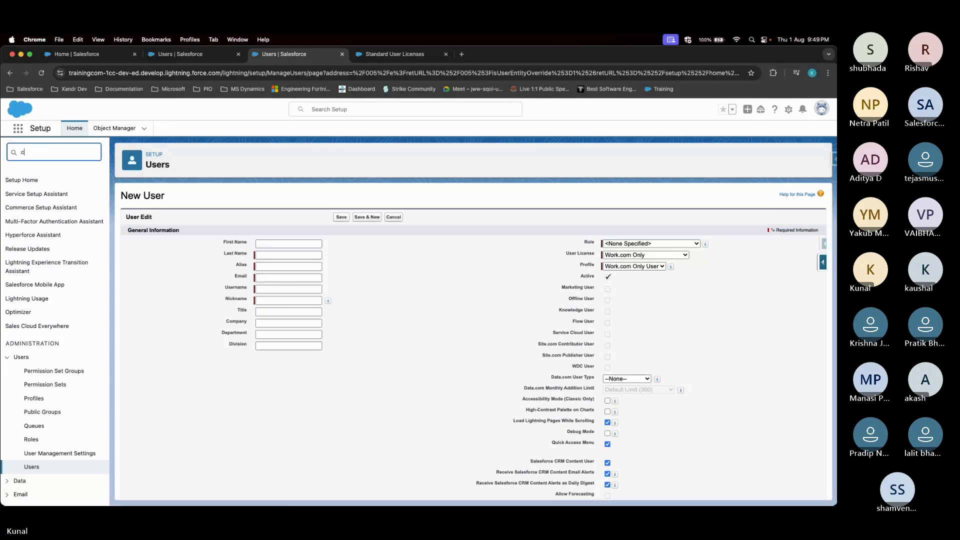
type("company licen")
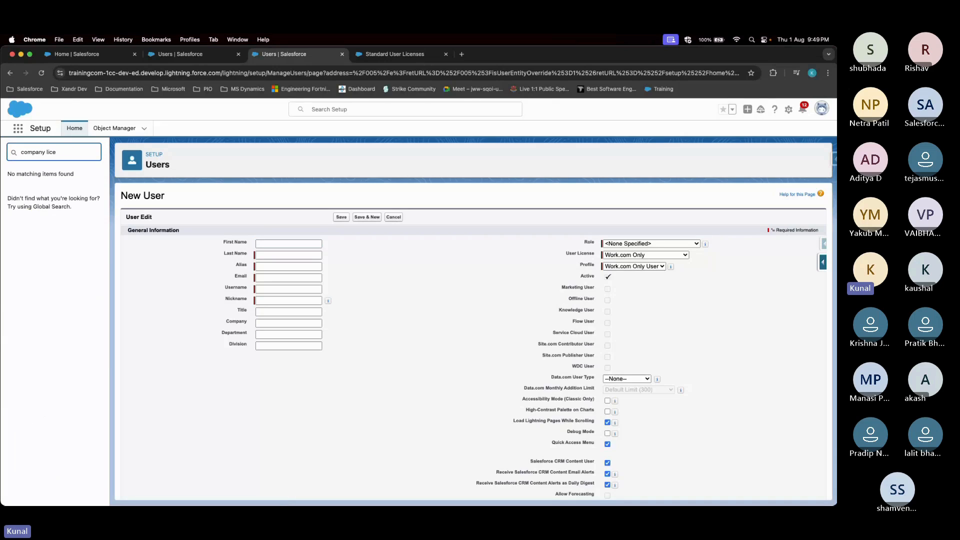
key("BackSpace")
key("BackSpace")
key("BackSpace")
key("BackSpace")
key("BackSpace")
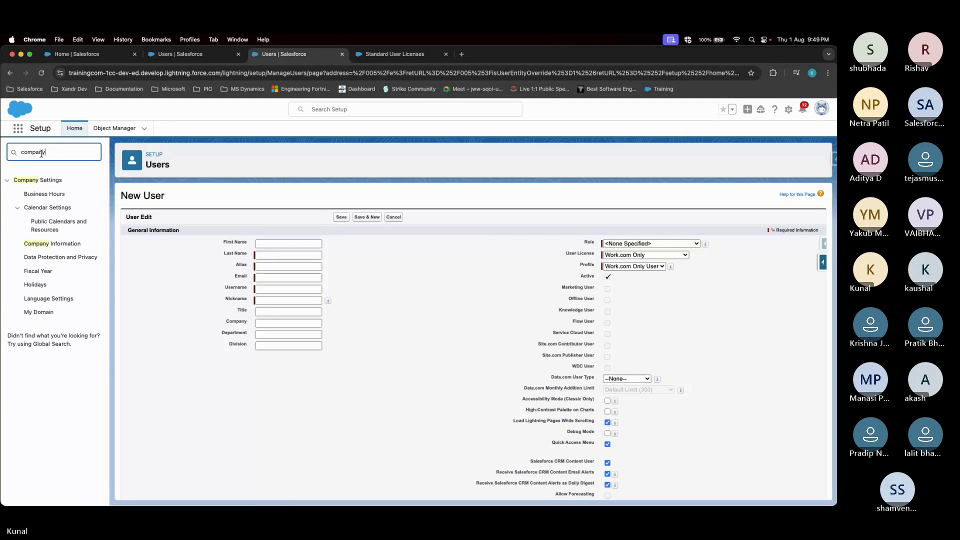
left_click(52, 244)
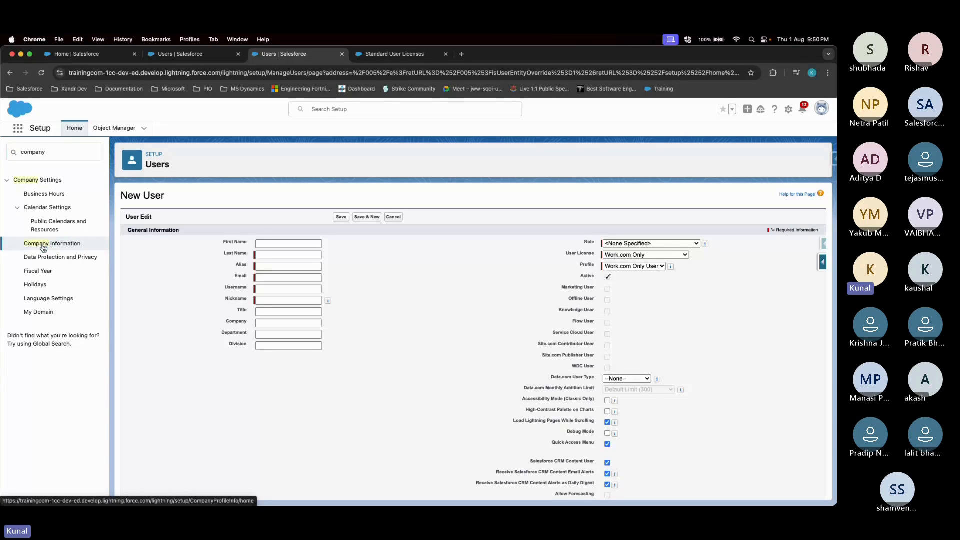
Open Company Information in a new tab and switch to it
right_click(43, 248)
left_click(65, 245)
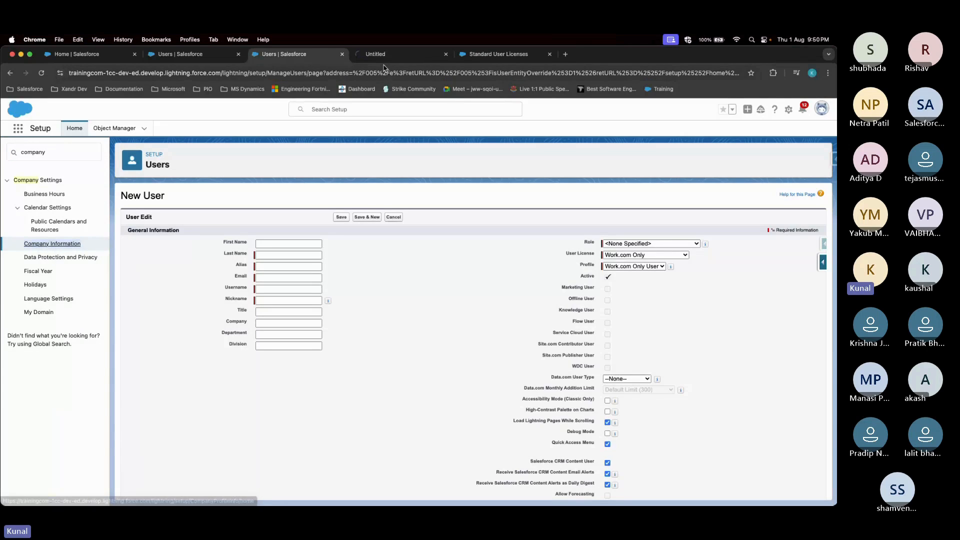
left_click(378, 56)
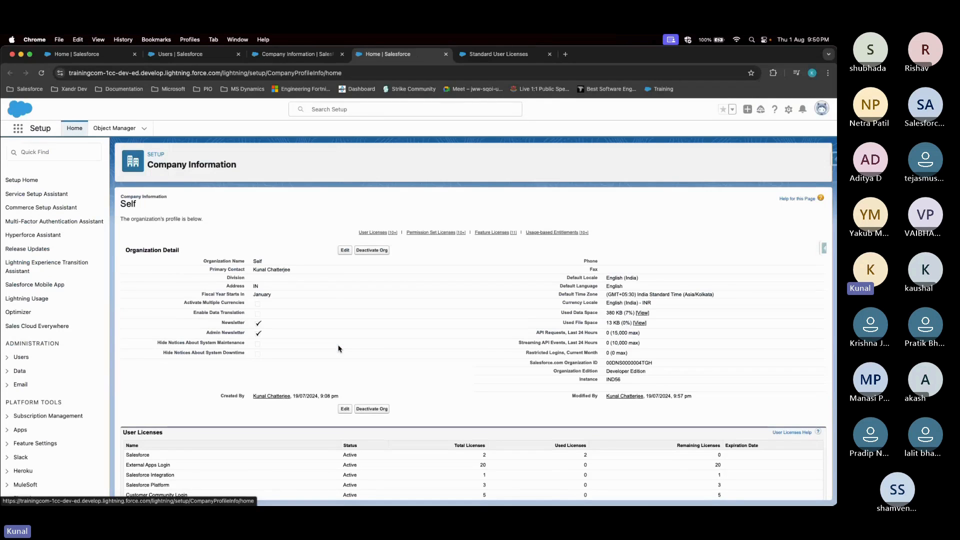
Search Quick Find for 'company' and scroll to the User Licenses table
scroll(339, 348, "down", 5)
scroll(338, 348, "up", 5)
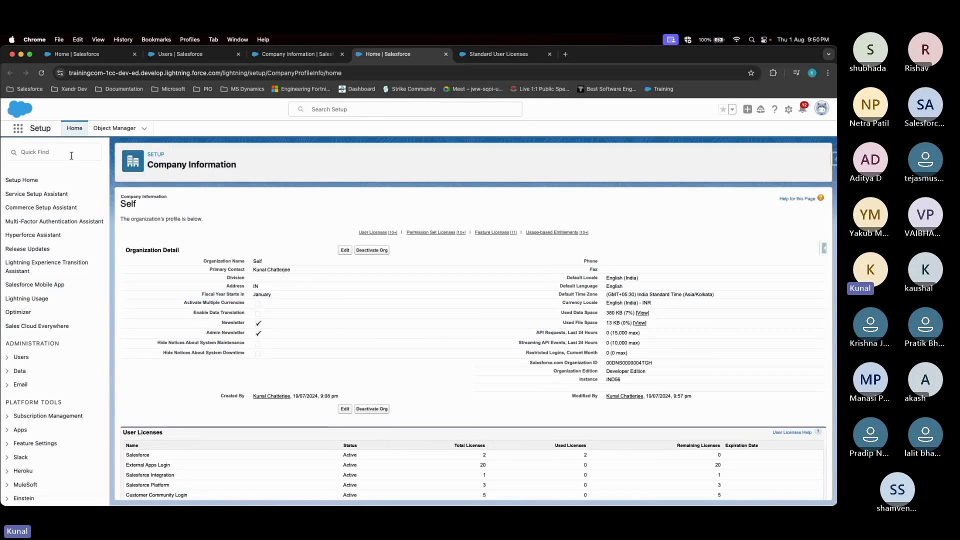
left_click(50, 151)
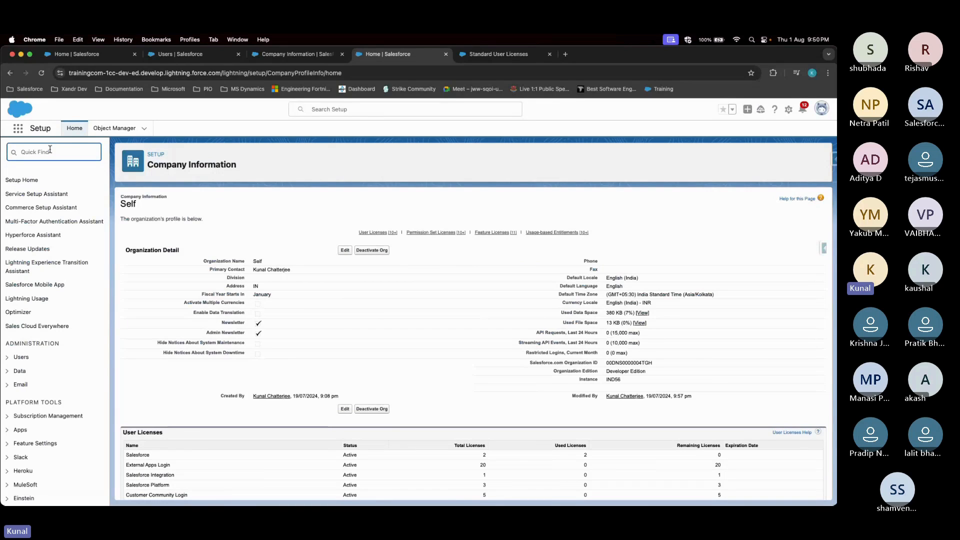
type("company")
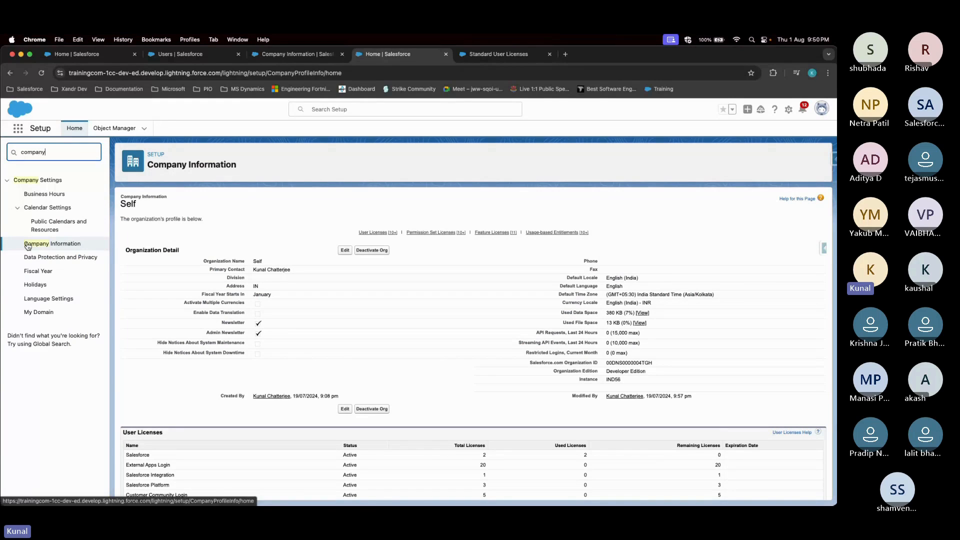
scroll(345, 340, "down", 2)
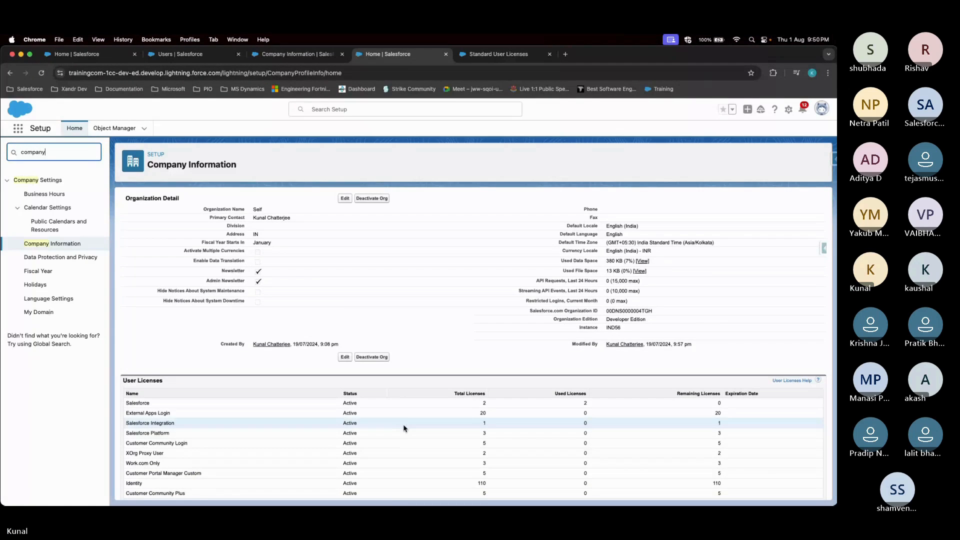
scroll(405, 428, "down", 3)
left_click(128, 309)
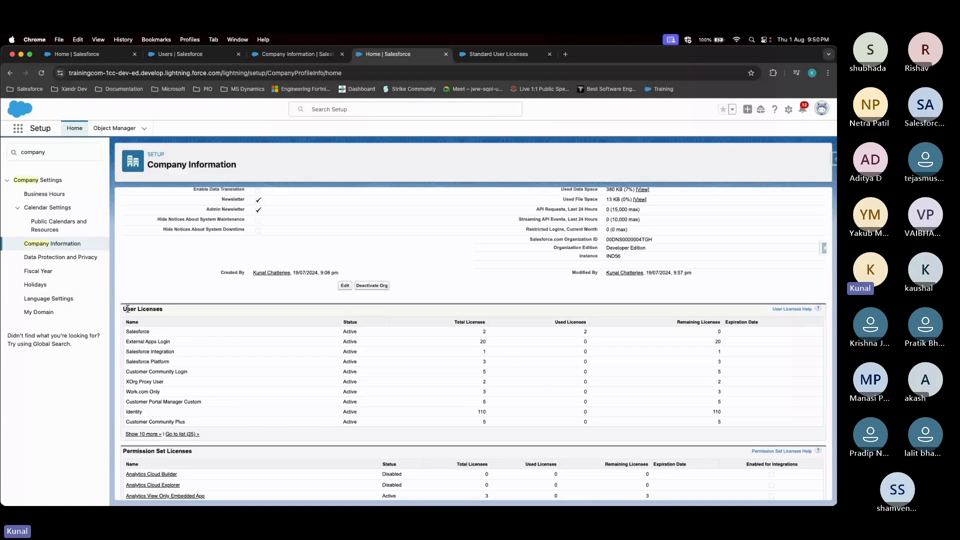
left_click_drag(131, 308, 174, 314)
left_click(175, 314)
Review the license rows, then open the full list with 'Go to list (25)'
left_click_drag(490, 323, 477, 401)
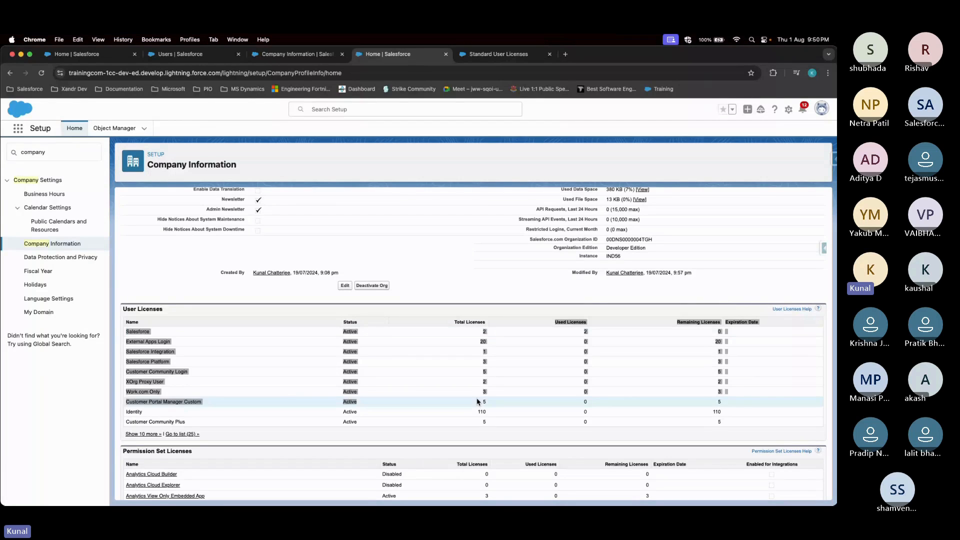
left_click(484, 433)
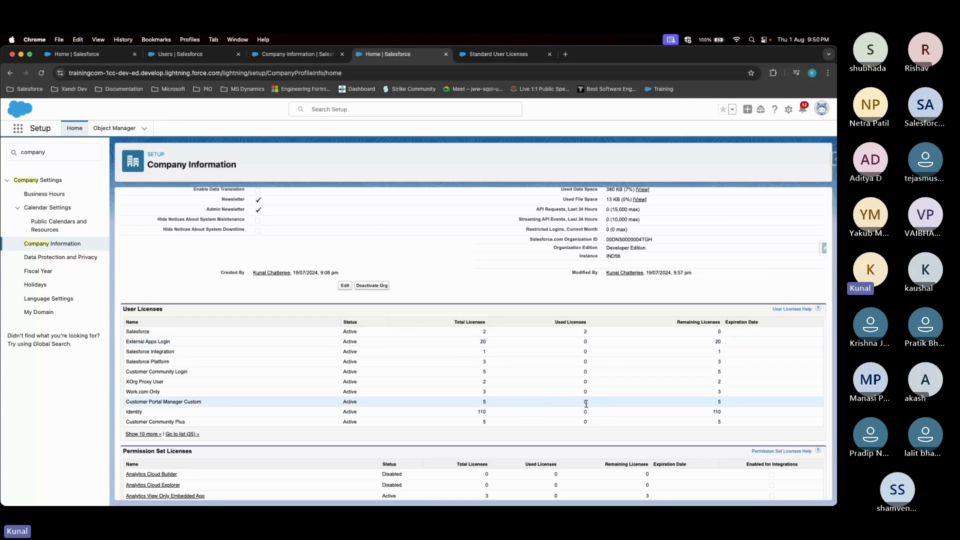
left_click(174, 436)
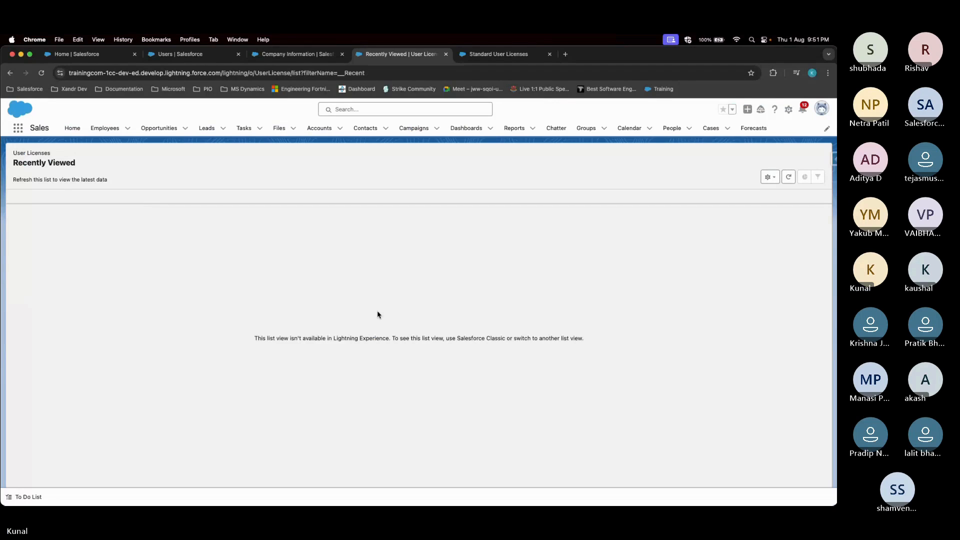
Go back to Company Information and review the license tables: Salesforce shows 2 total, 2 used, 0 remaining
left_click(9, 71)
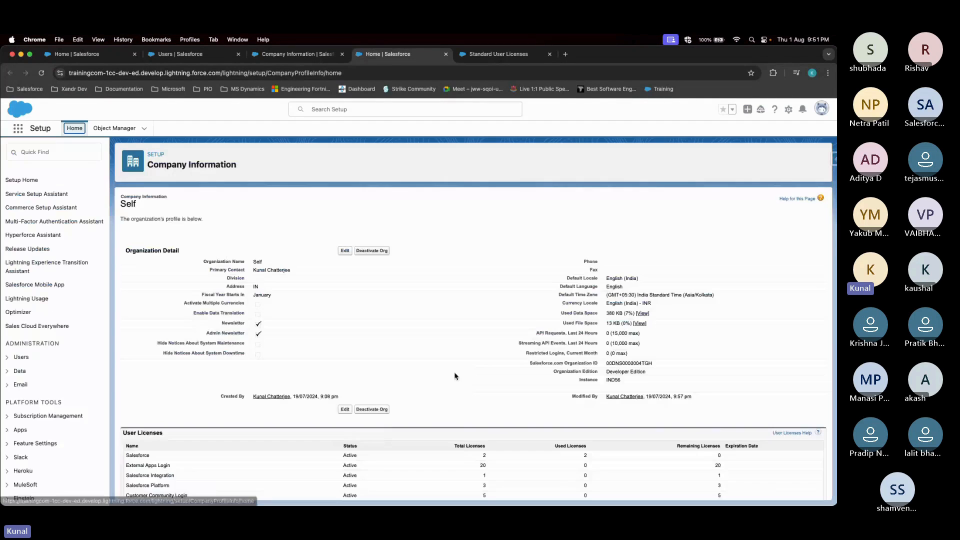
scroll(454, 377, "down", 5)
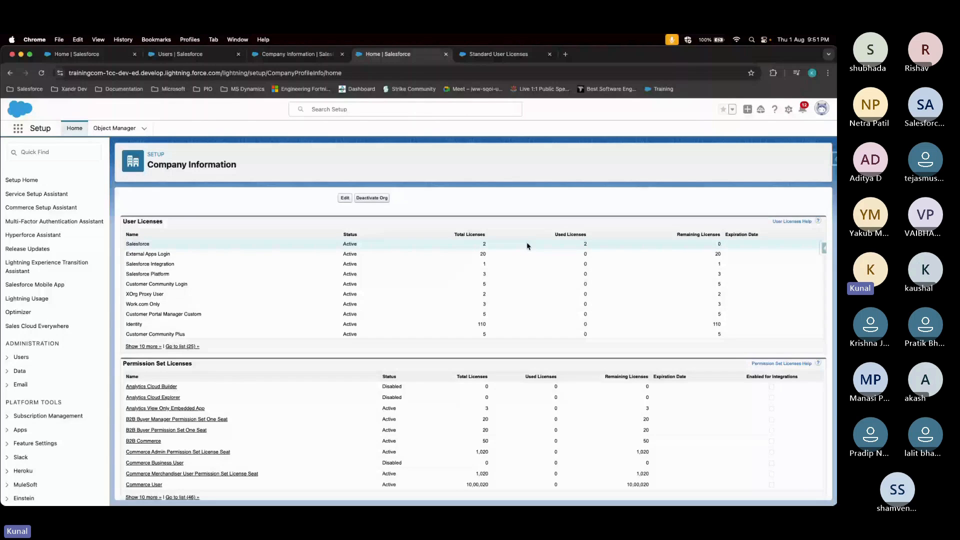
scroll(312, 294, "up", 5)
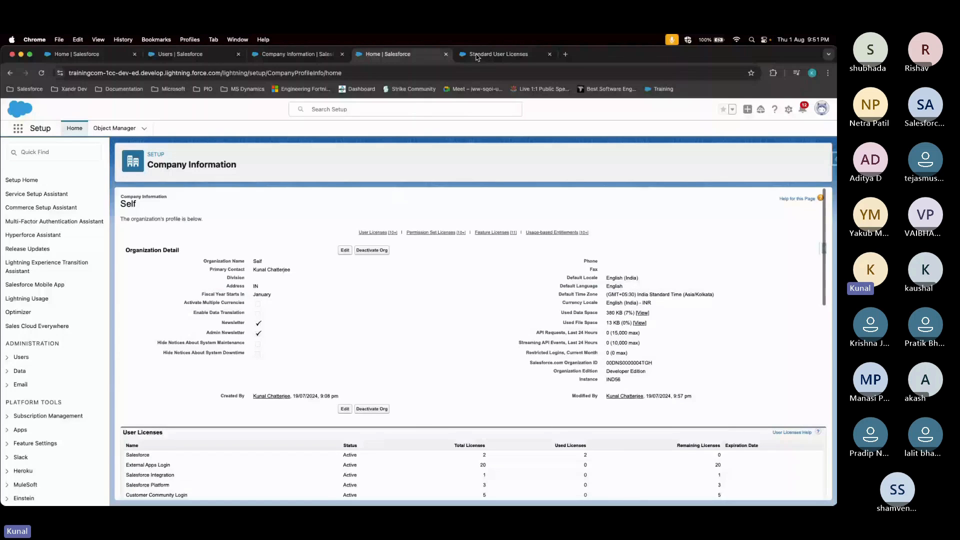
Set the draft new user's license to Salesforce Platform, making the profile Standard Platform User
left_click(495, 55)
left_click(295, 54)
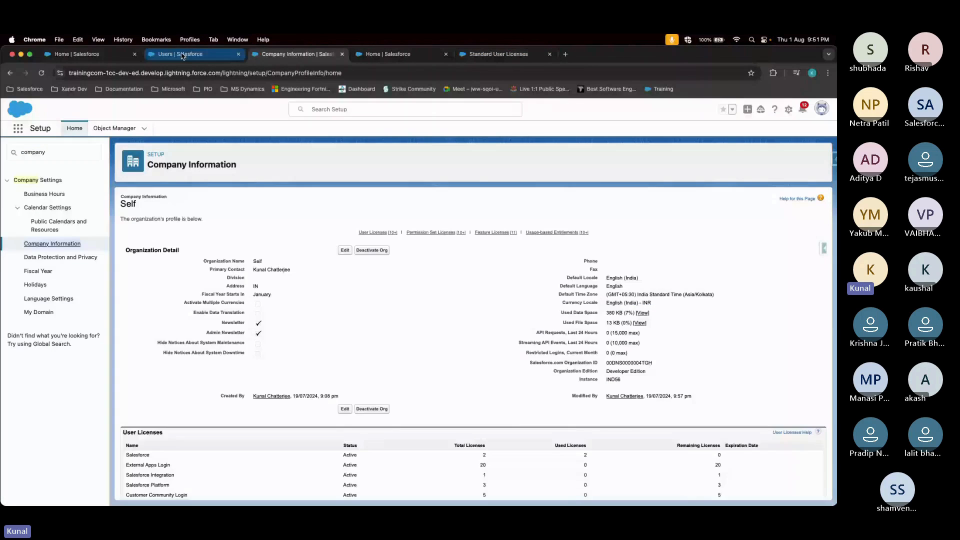
left_click(182, 55)
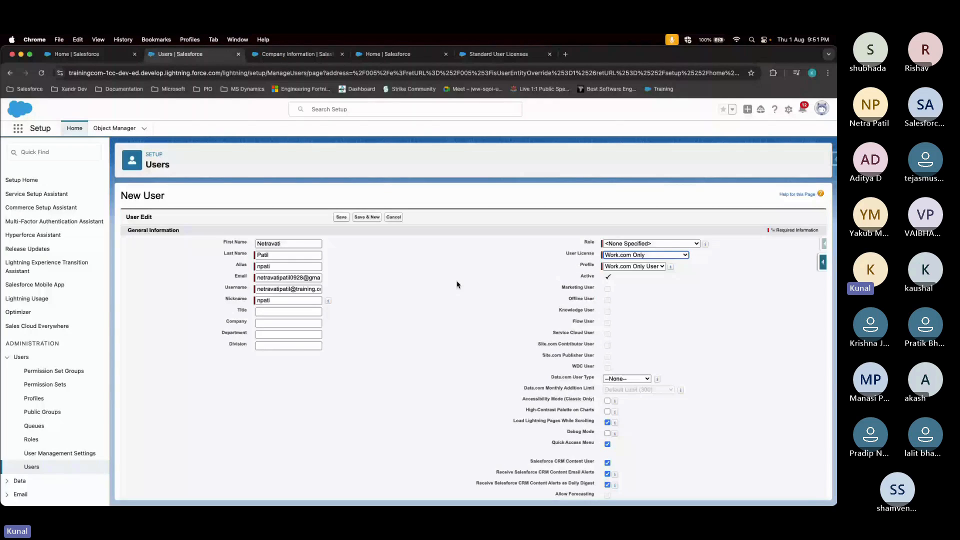
left_click(670, 246)
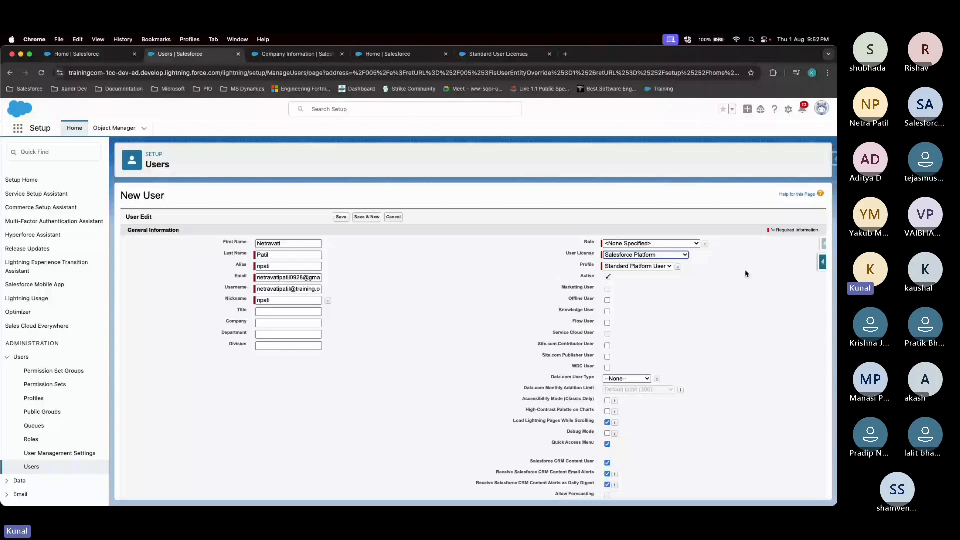
left_click(685, 255)
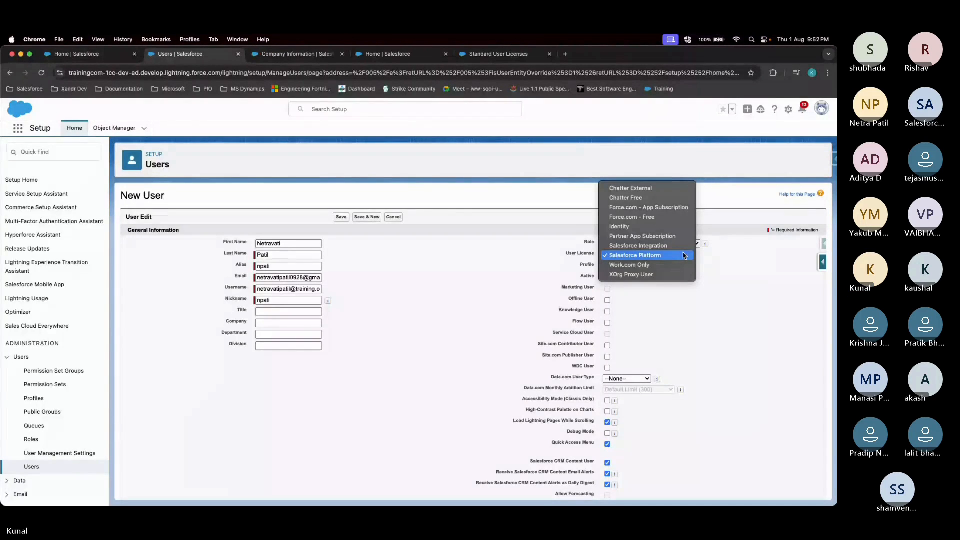
left_click(685, 255)
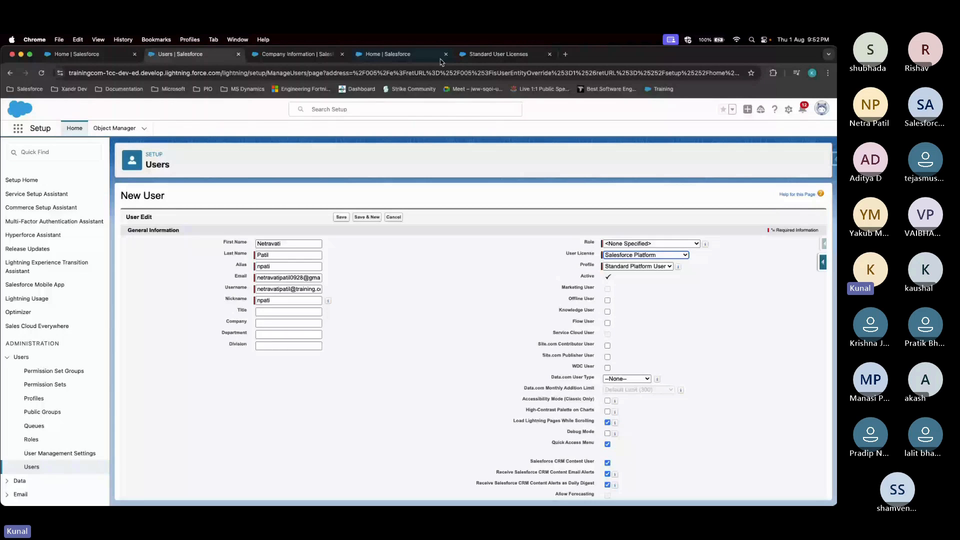
key("ctrl+Tab")
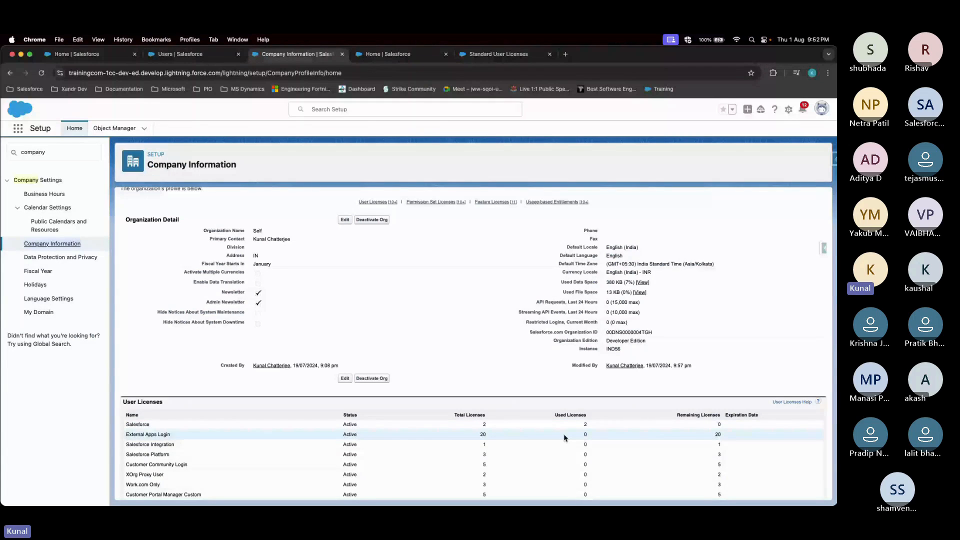
left_click(196, 55)
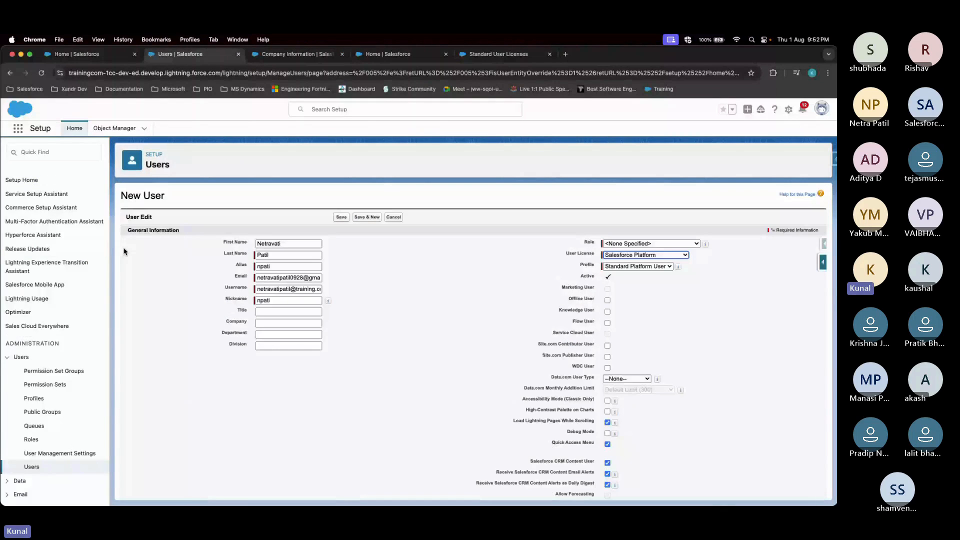
Open the 'User, Test' record from the All Users list
left_click(39, 468)
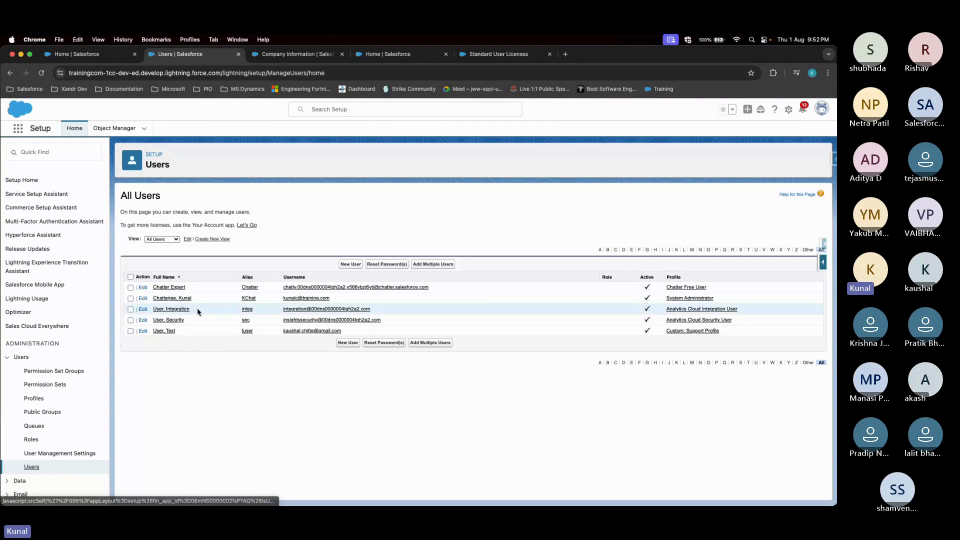
left_click(164, 331)
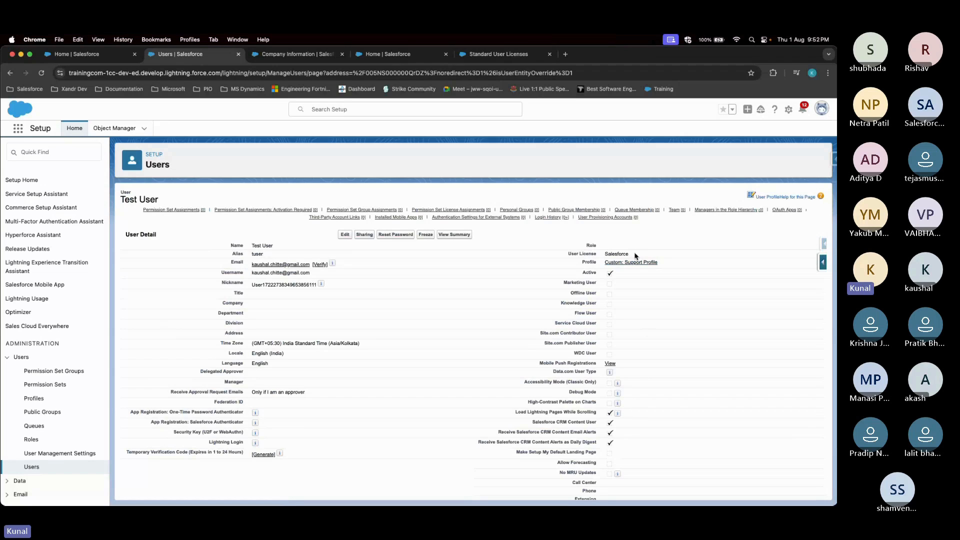
Give Test User the Salesforce Integration license and the Salesforce API Only System Integrations profile, and save
left_click(346, 235)
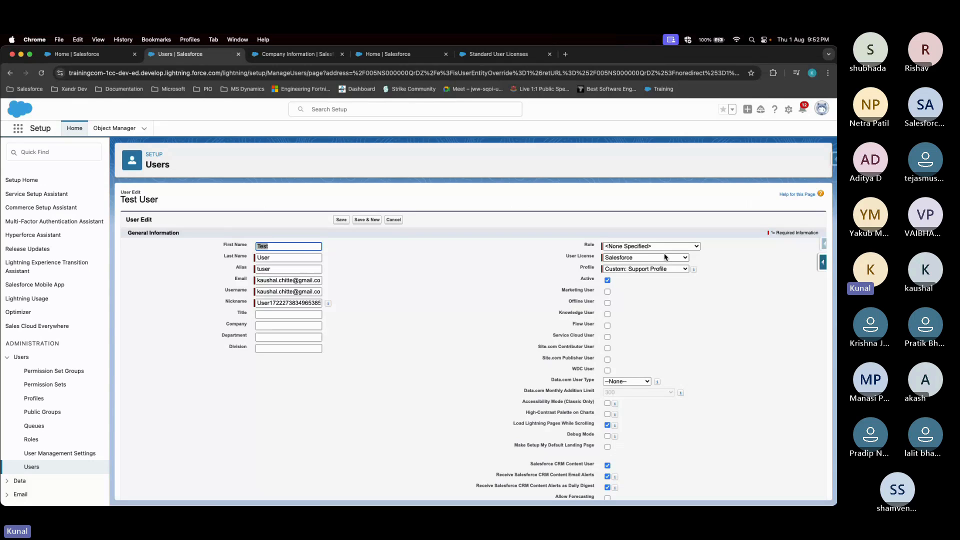
left_click(666, 257)
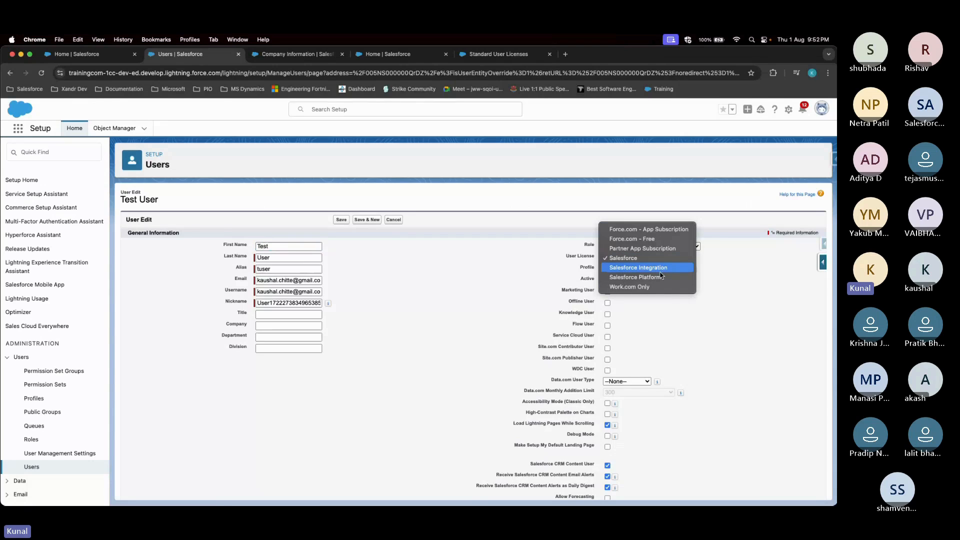
left_click(656, 268)
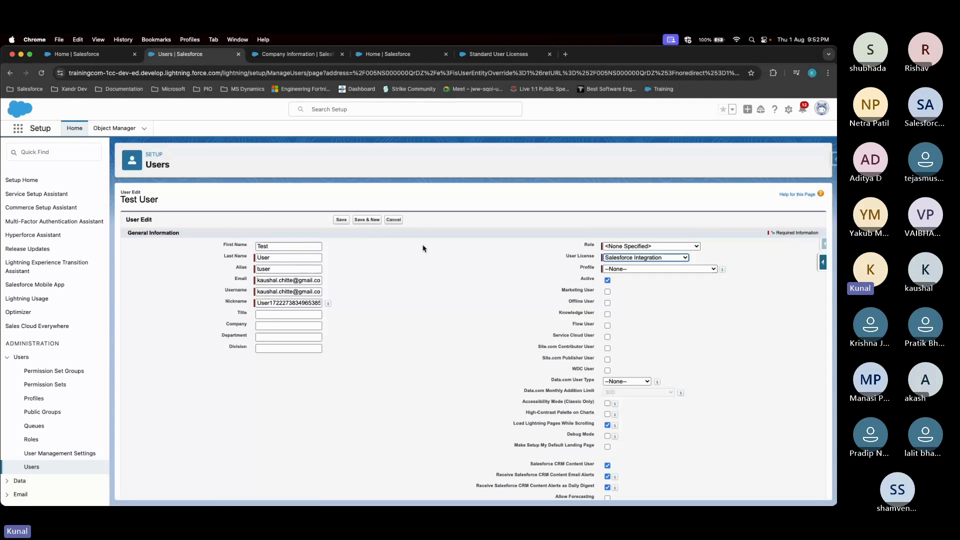
left_click(615, 270)
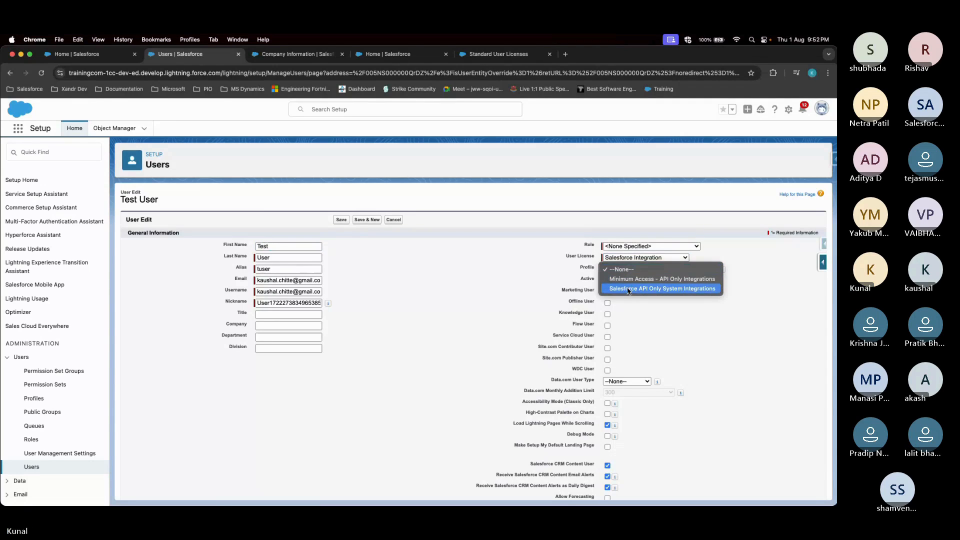
left_click(629, 289)
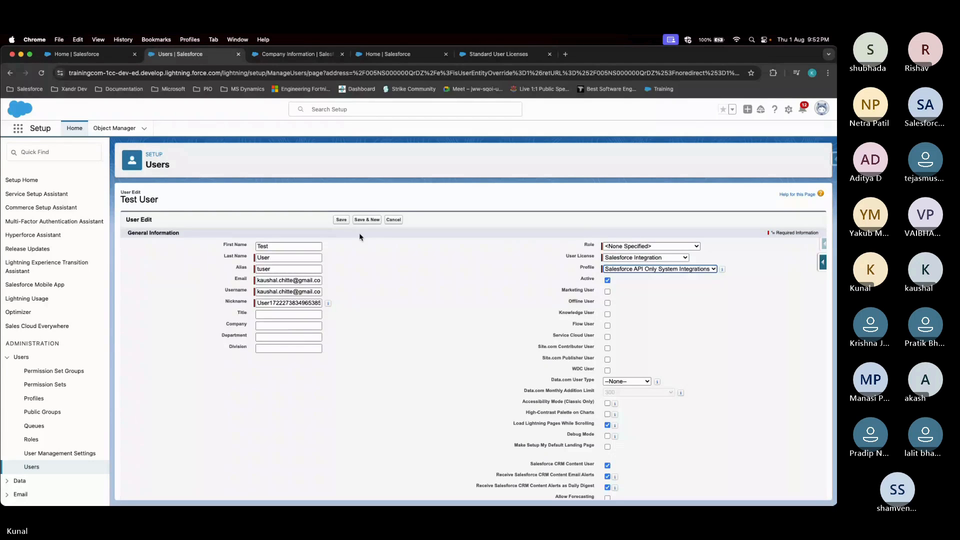
left_click(338, 221)
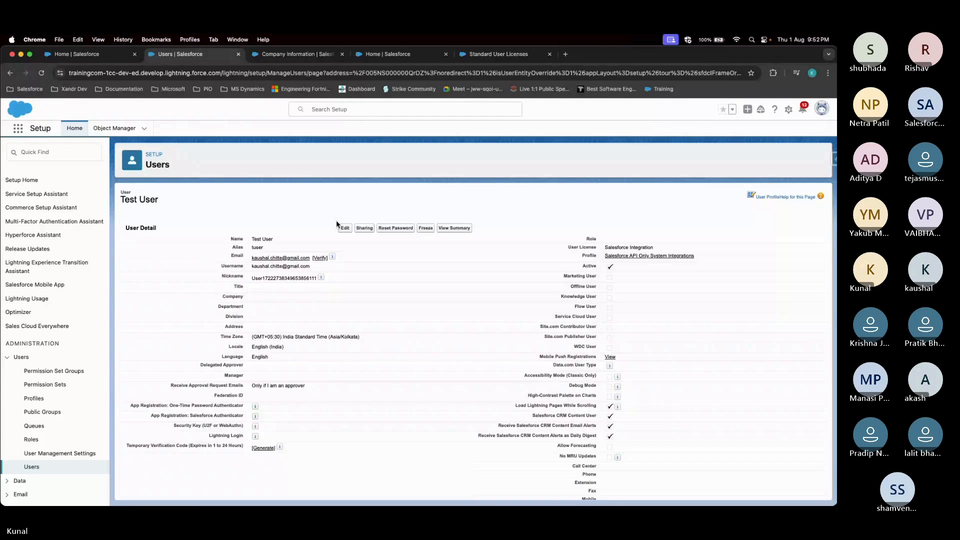
Reload Company Information to confirm one Salesforce license now remains
left_click(284, 56)
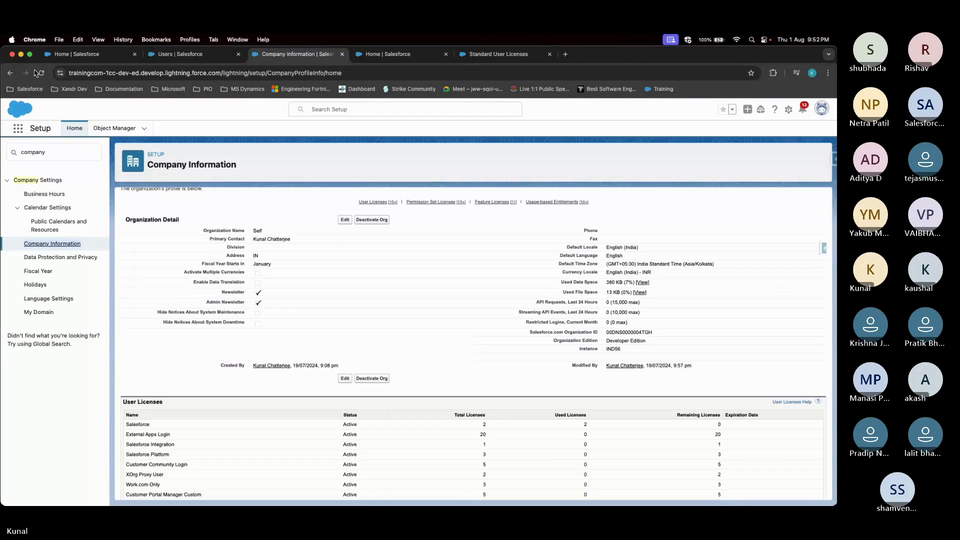
left_click(42, 72)
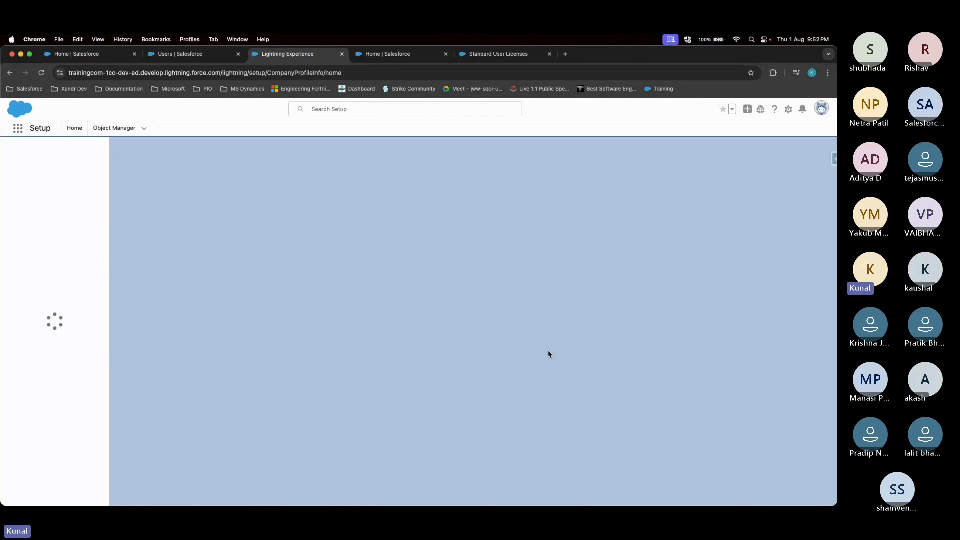
scroll(549, 354, "down", 5)
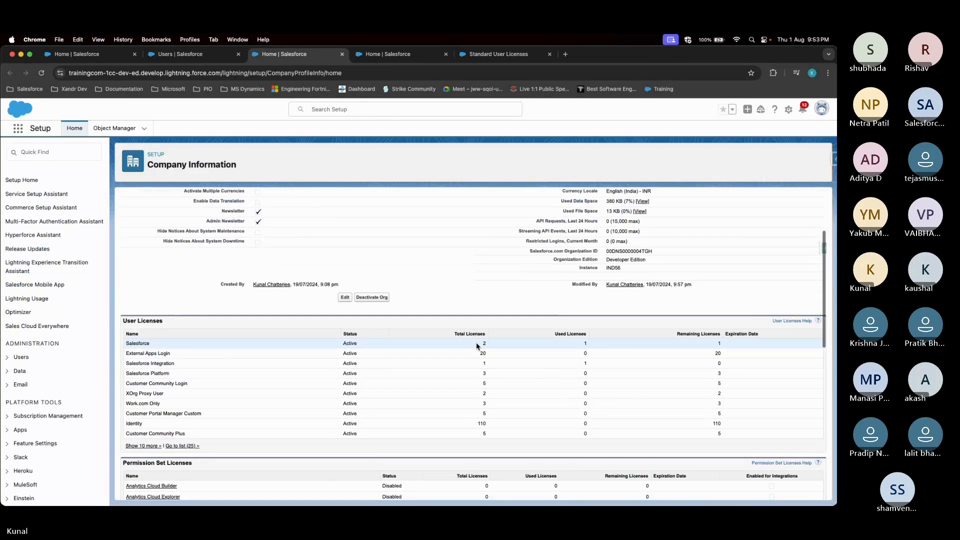